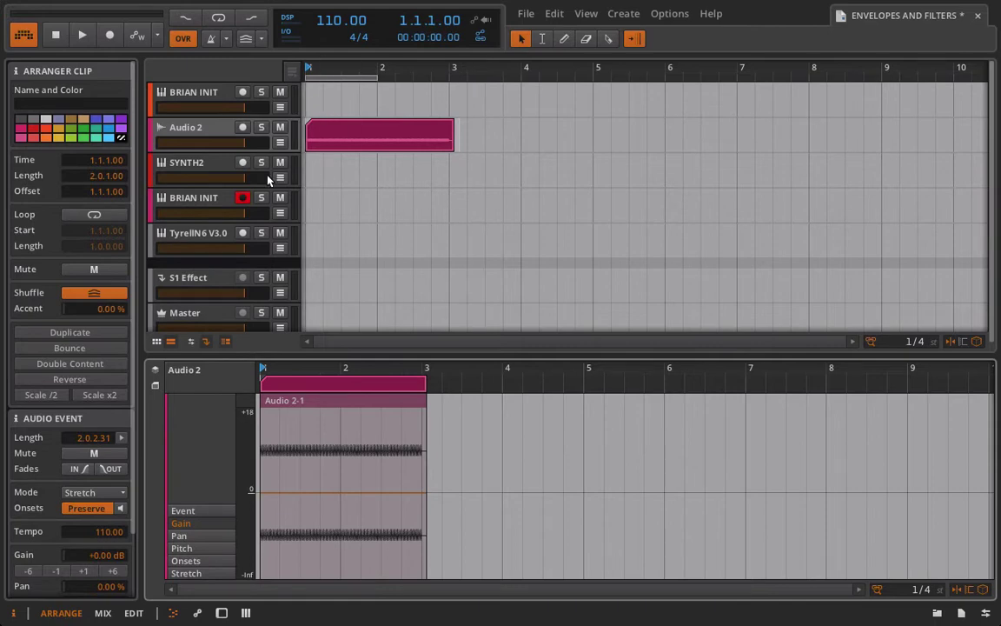
Replace the synth device on the record-armed instrument track with a fresh Polysynth
{"action": "left_click", "coordinate": [196, 209]}
{"action": "key", "text": "d"}
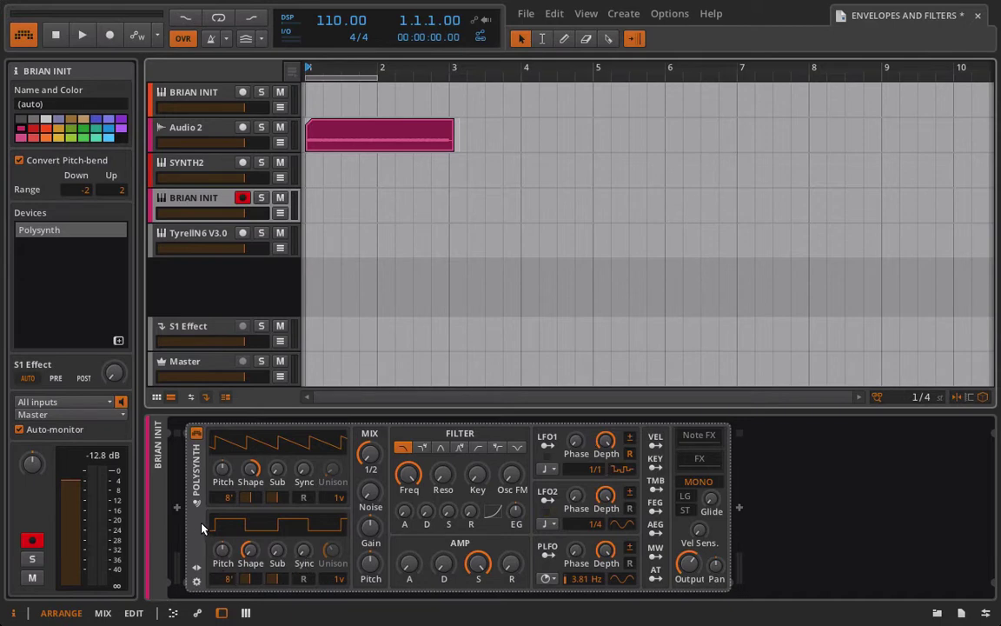
{"action": "key", "text": "Delete"}
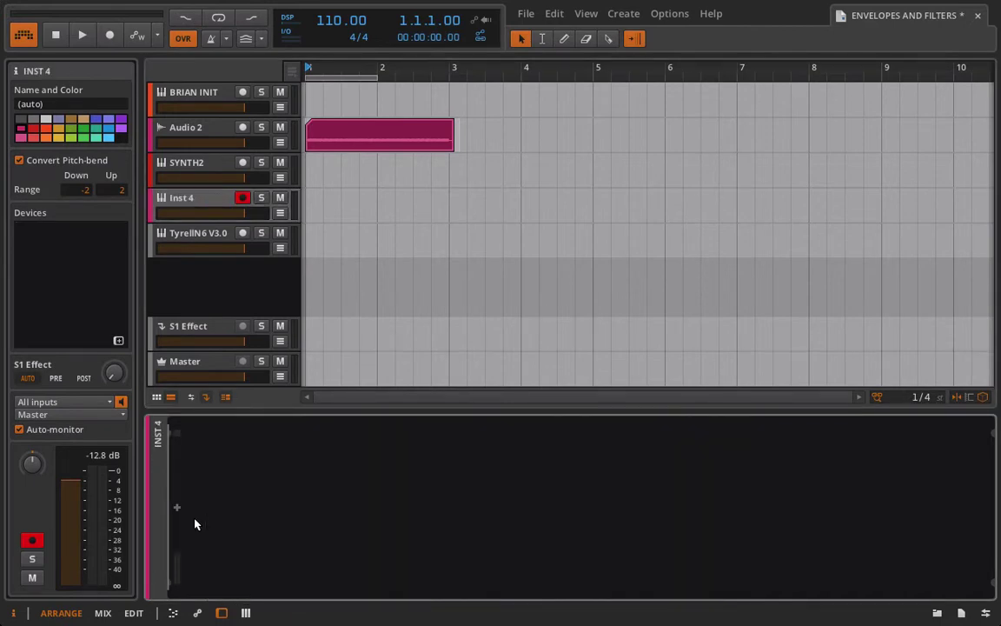
{"action": "left_click", "coordinate": [175, 509]}
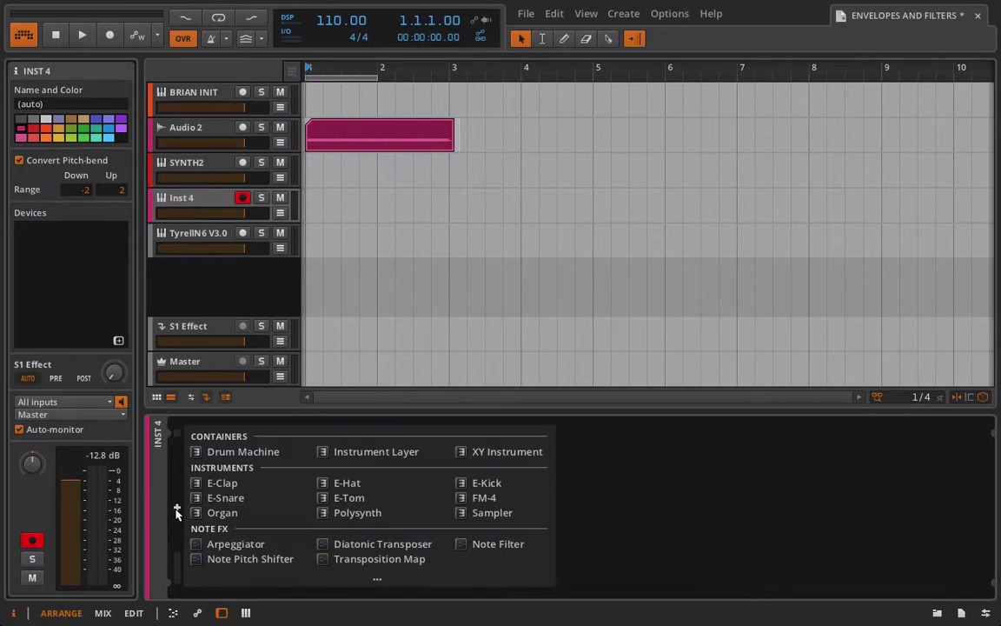
{"action": "left_click", "coordinate": [336, 519]}
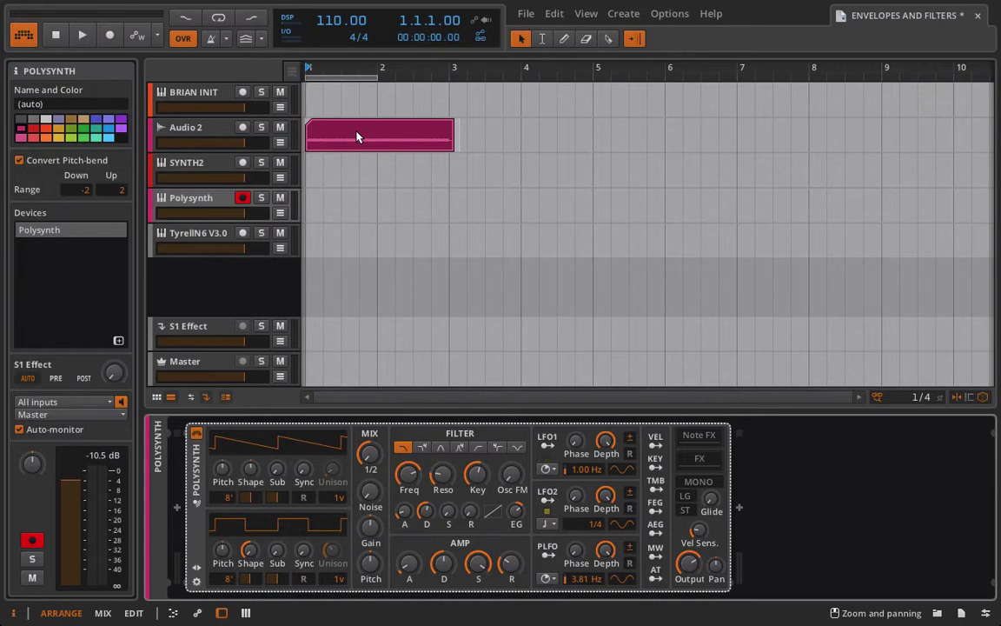
Disarm the Polysynth track and play the Audio 2 clip in solo, clearing the solo after listening
{"action": "left_click", "coordinate": [244, 199]}
{"action": "left_click", "coordinate": [261, 128]}
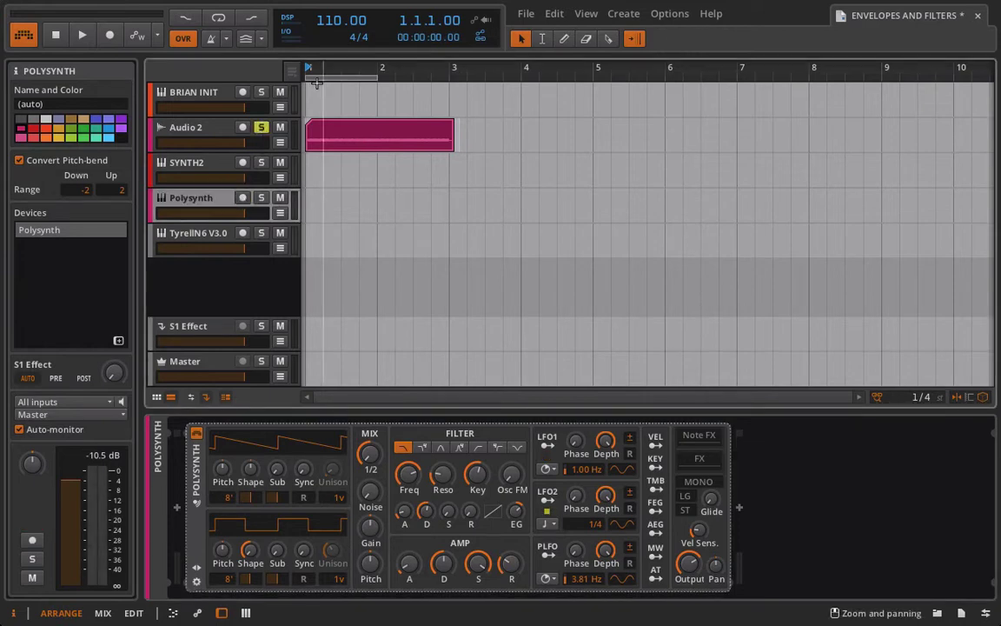
{"action": "key", "text": "space"}
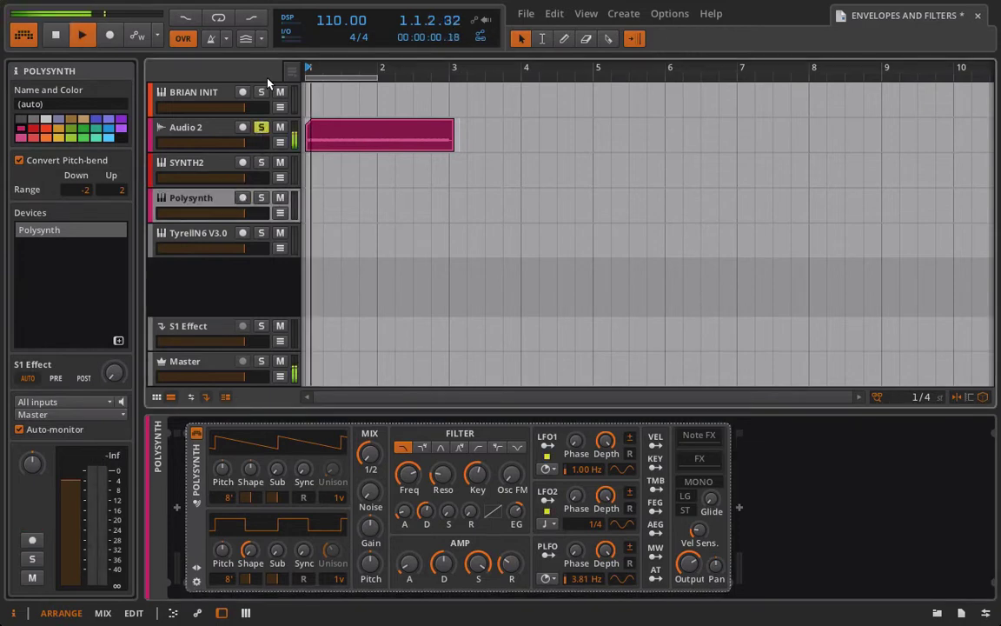
{"action": "key", "text": "space"}
{"action": "left_click", "coordinate": [265, 127]}
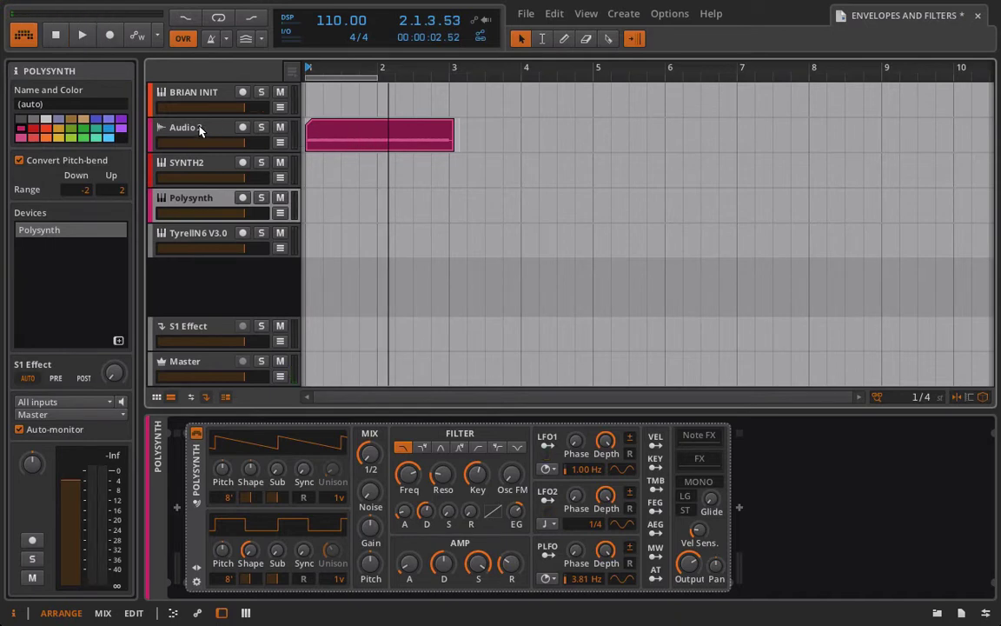
Open the Audio 2 clip in the detail editor to examine its waveform
{"action": "left_click", "coordinate": [205, 127]}
{"action": "left_click", "coordinate": [321, 126]}
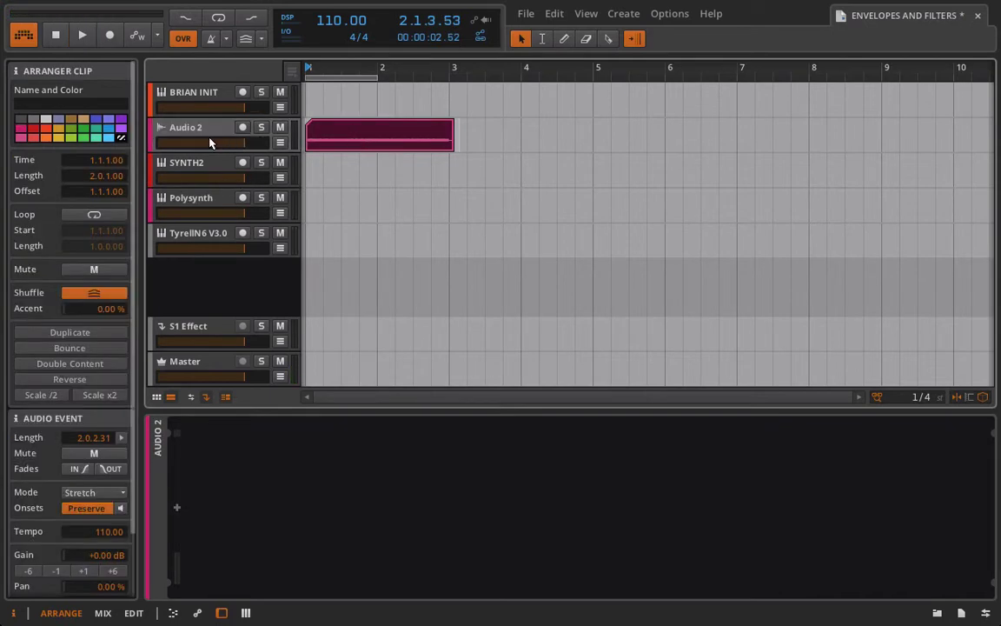
{"action": "double_click", "coordinate": [365, 135]}
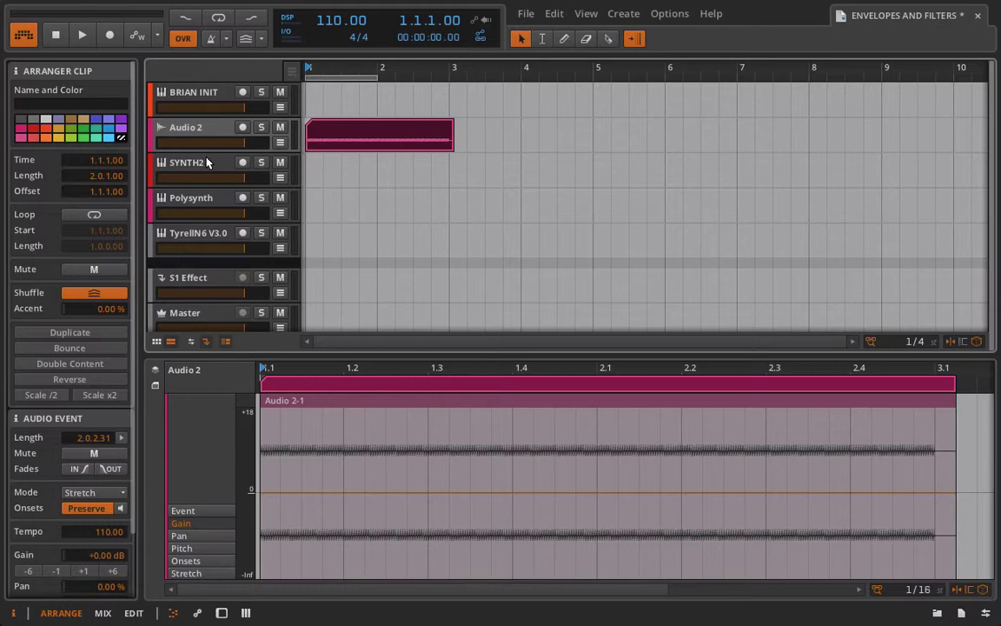
Arm the Polysynth track, turn the amp envelope's release down to minimum and switch the synth to mono mode
{"action": "left_click", "coordinate": [196, 206]}
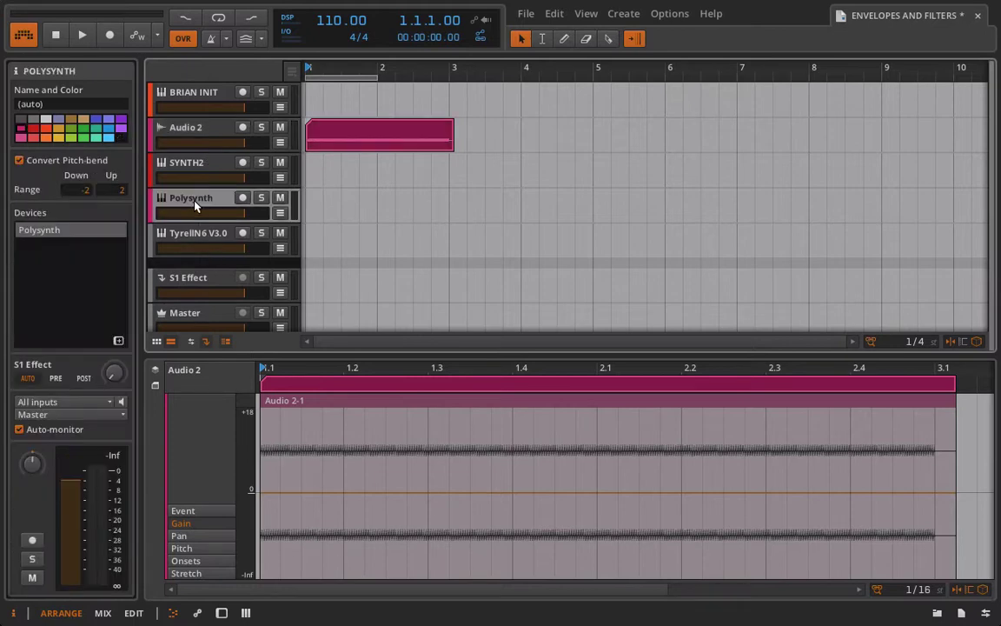
{"action": "key", "text": "d"}
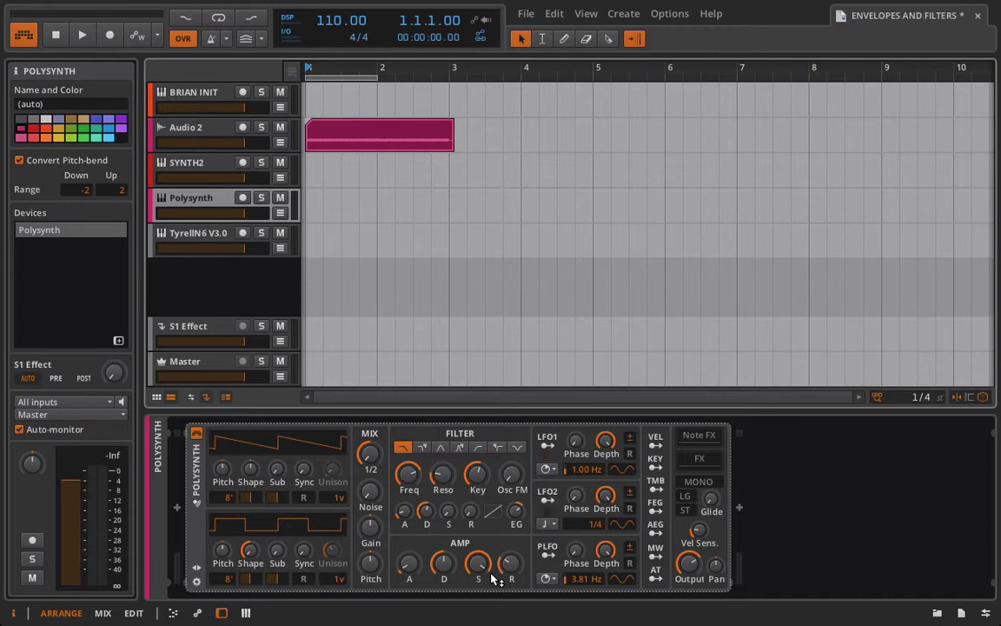
{"action": "left_click", "coordinate": [243, 198]}
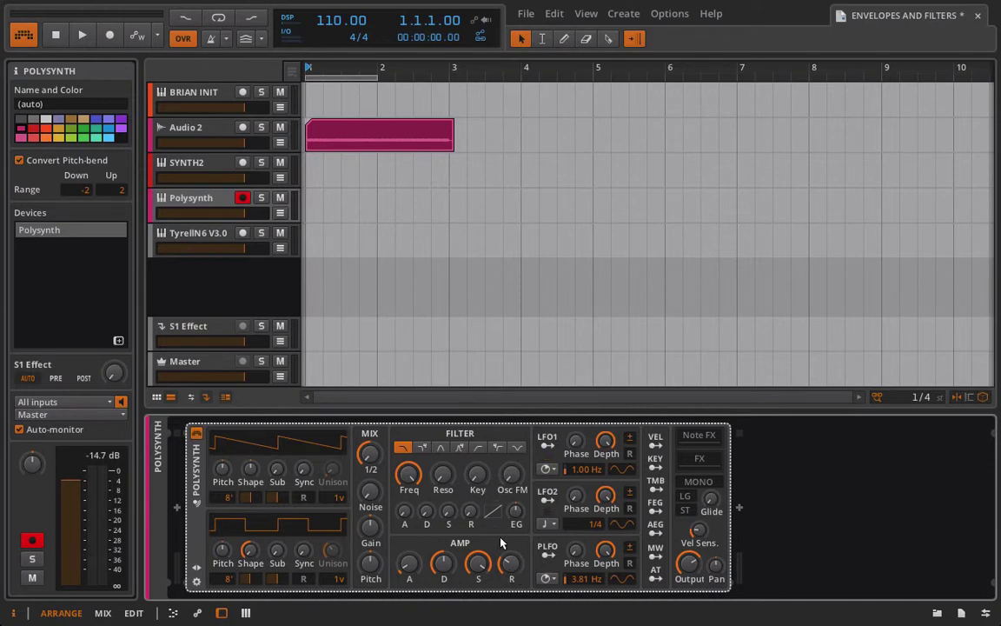
{"action": "left_click_drag", "start_coordinate": [511, 564], "coordinate": [511, 546]}
{"action": "left_click_drag", "start_coordinate": [512, 565], "coordinate": [511, 495]}
{"action": "left_click_drag", "start_coordinate": [511, 563], "coordinate": [511, 618]}
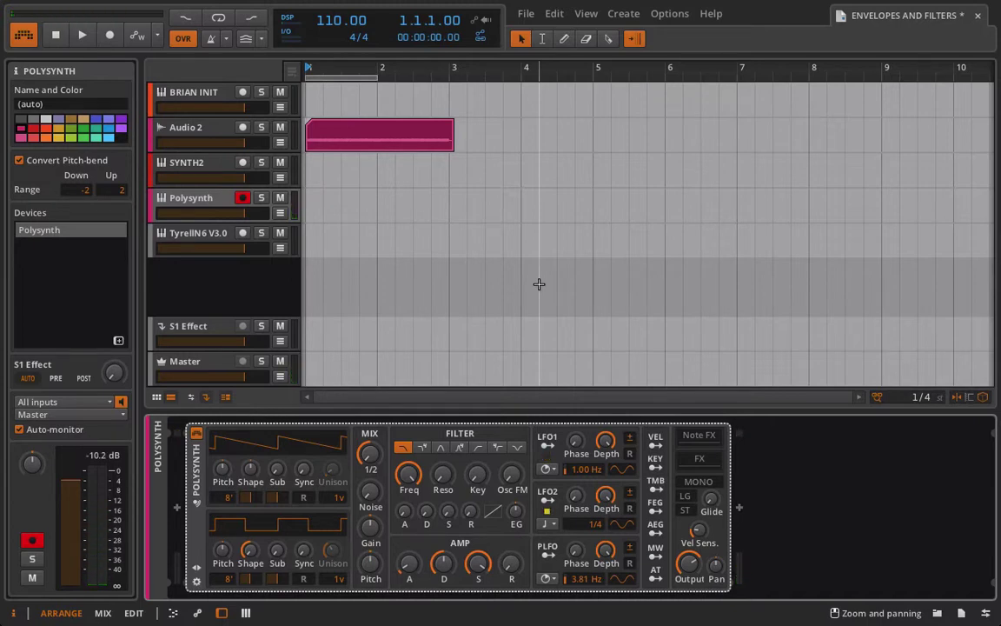
{"action": "left_click", "coordinate": [696, 482]}
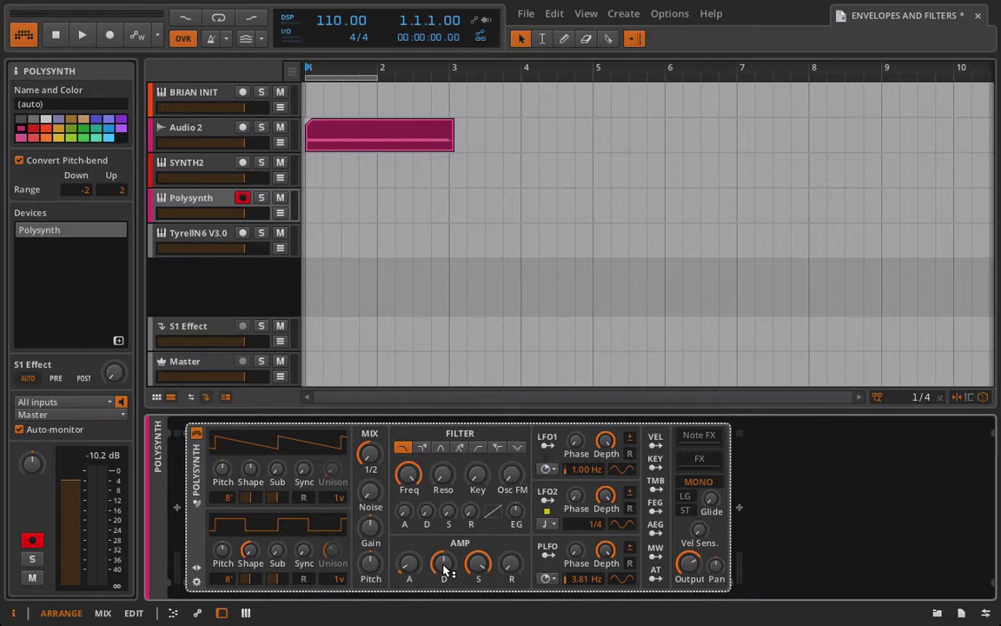
In the Audio 2 clip's gain envelope, shape a fade-in from -Inf to 0 dB and shorten it to an instant attack
{"action": "double_click", "coordinate": [332, 135]}
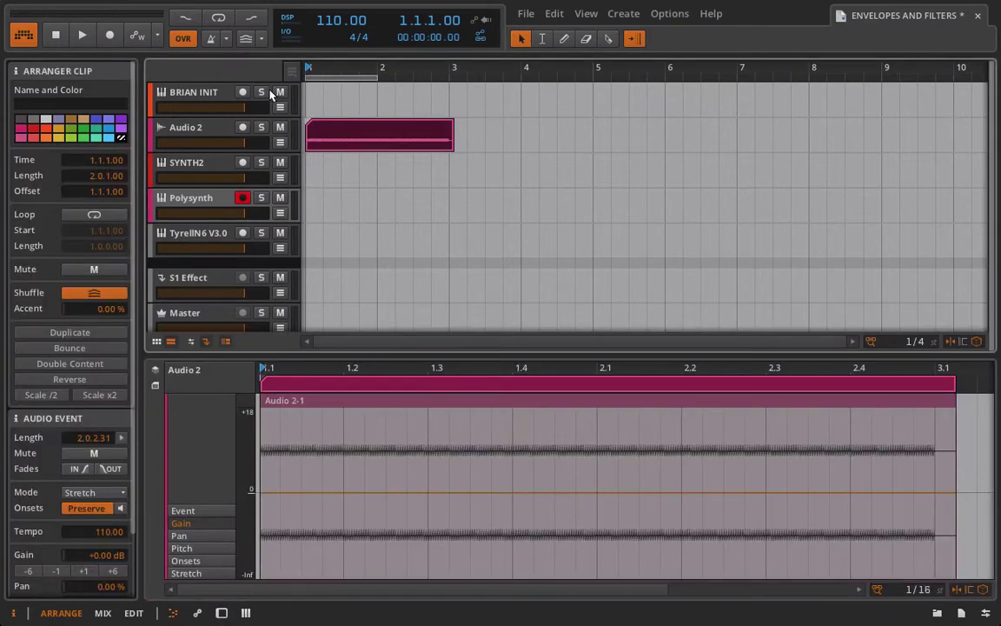
{"action": "left_click_drag", "start_coordinate": [266, 367], "coordinate": [266, 405]}
{"action": "scroll", "coordinate": [628, 485], "scroll_direction": "down", "scroll_amount": 3}
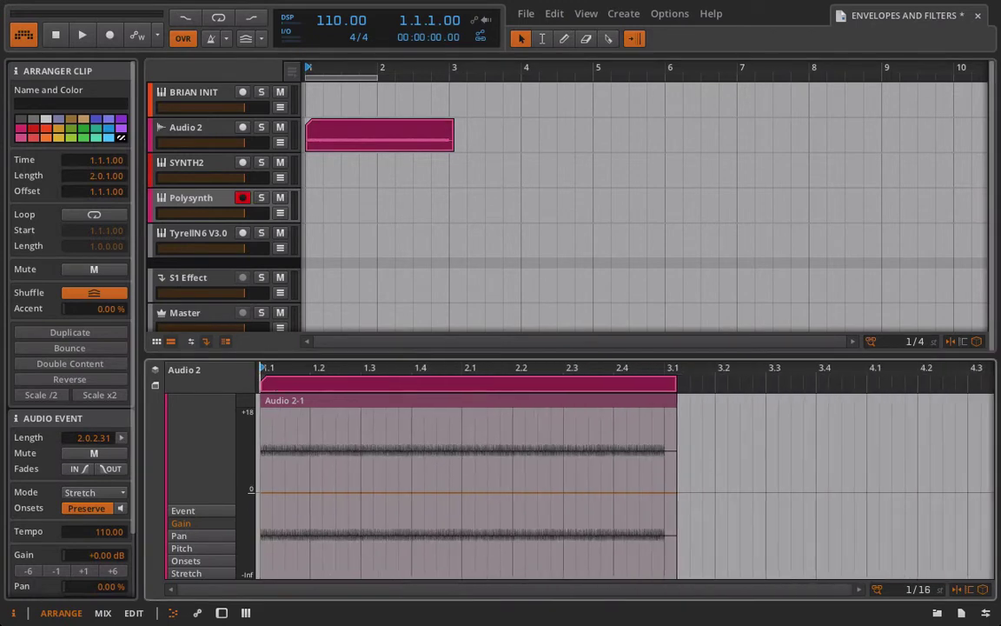
{"action": "scroll", "coordinate": [628, 485], "scroll_direction": "up", "scroll_amount": 2}
{"action": "scroll", "coordinate": [627, 485], "scroll_direction": "down", "scroll_amount": 1}
{"action": "scroll", "coordinate": [628, 485], "scroll_direction": "up", "scroll_amount": 1}
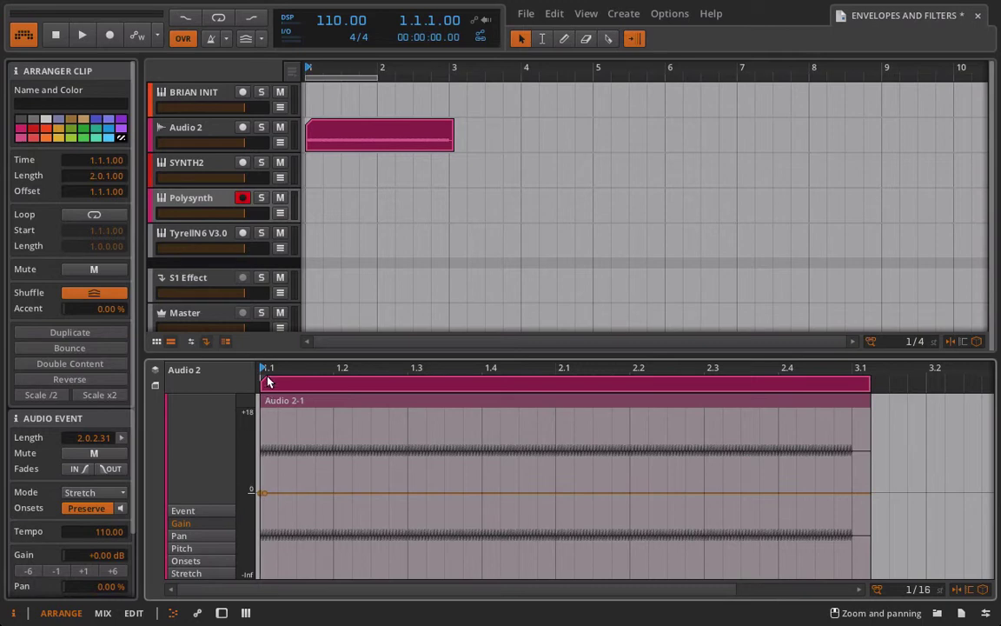
{"action": "left_click_drag", "start_coordinate": [264, 370], "coordinate": [259, 575]}
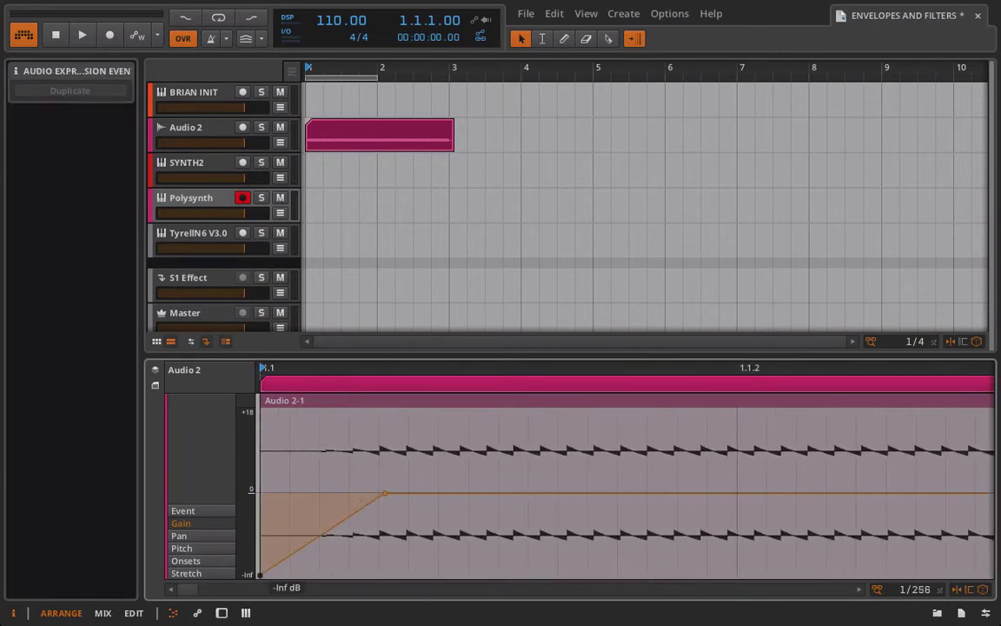
{"action": "mouse_move", "coordinate": [388, 499]}
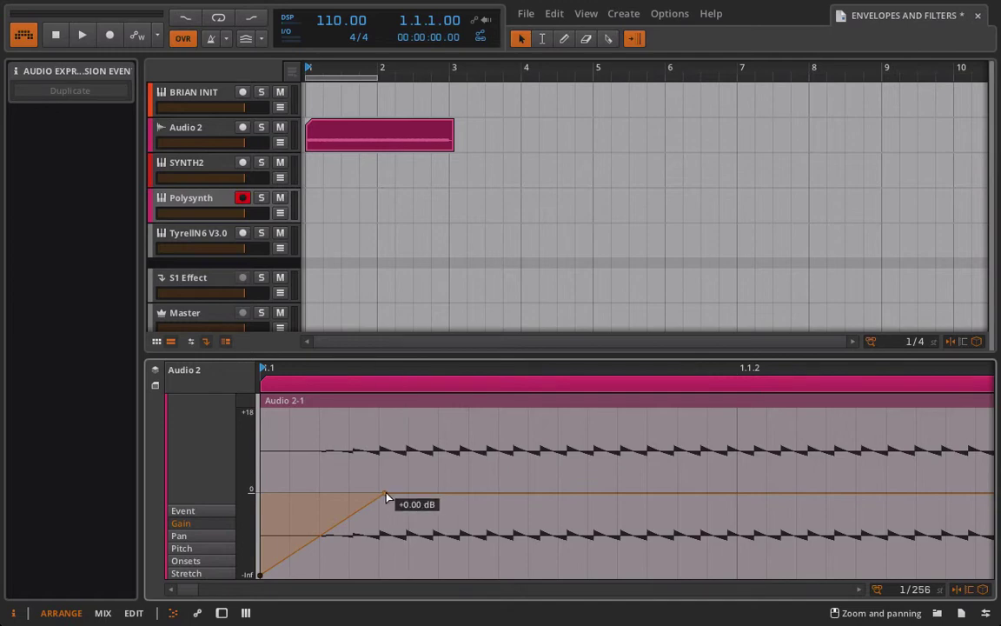
{"action": "left_click_drag", "start_coordinate": [388, 499], "coordinate": [263, 497]}
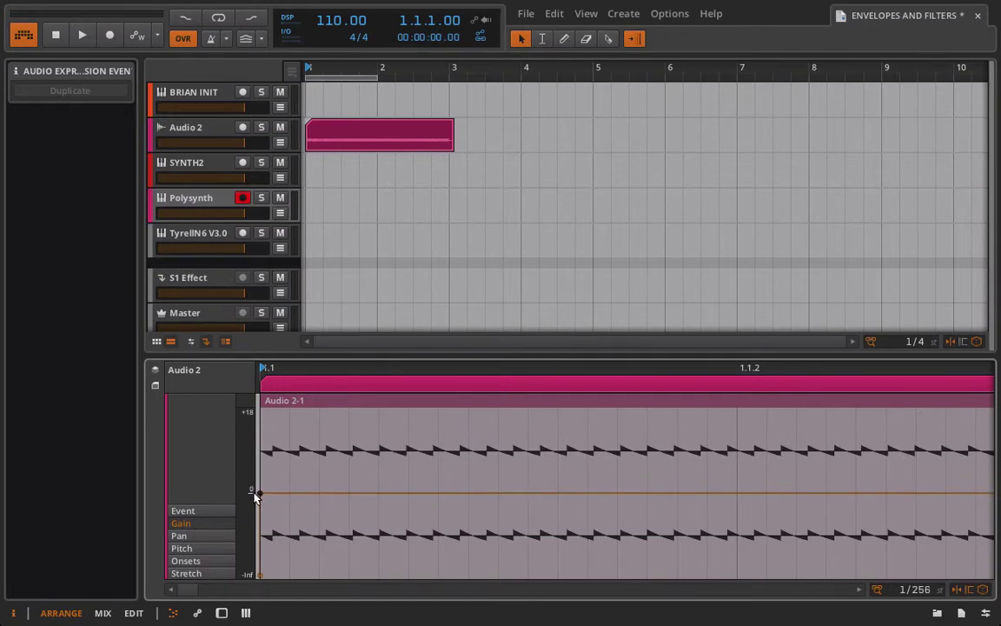
Solo Audio 2, disarm the Polysynth track and audition the start of the audio clip
{"action": "left_click", "coordinate": [260, 131]}
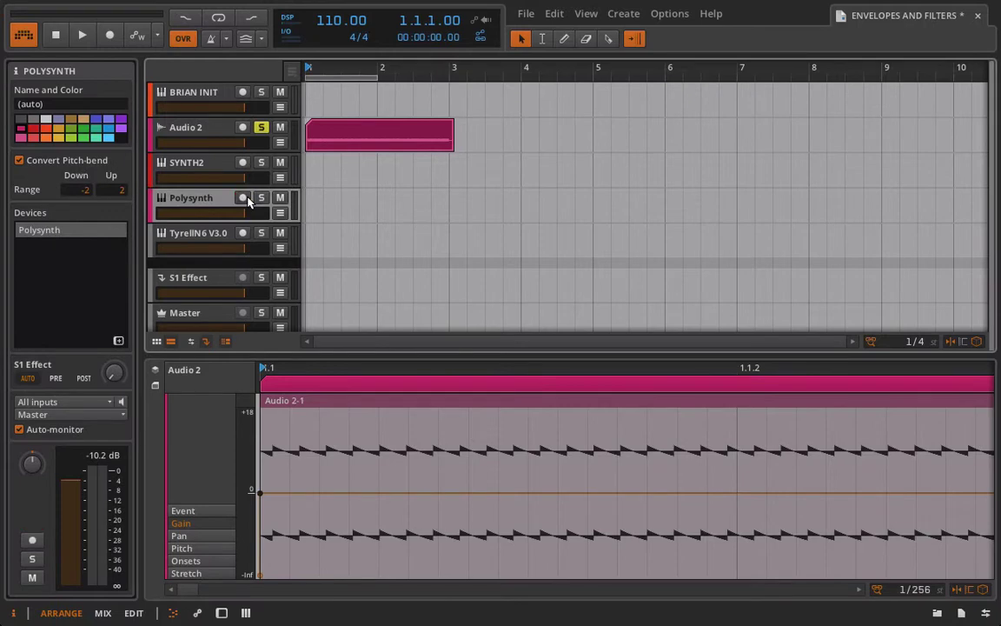
{"action": "key", "text": "space"}
{"action": "left_click", "coordinate": [243, 198]}
{"action": "key", "text": "space"}
{"action": "key", "text": "space"}
{"action": "key", "text": "space"}
Trim the Audio 2 clip's end to bar 3.1 and ramp its gain down to -Inf dB at the end
{"action": "left_click_drag", "start_coordinate": [349, 367], "coordinate": [340, 313]}
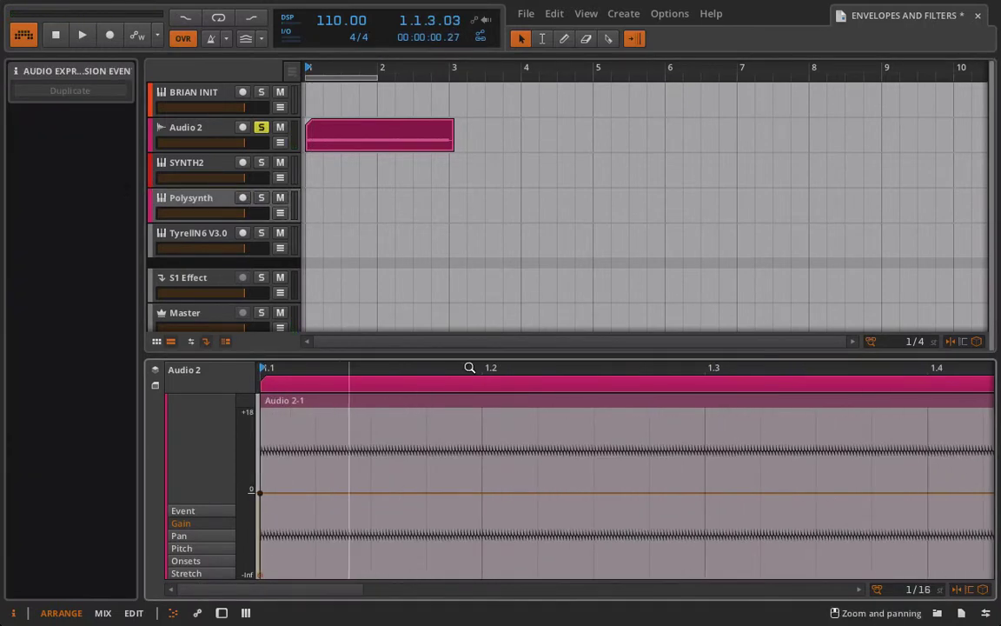
{"action": "left_click_drag", "start_coordinate": [470, 368], "coordinate": [469, 309]}
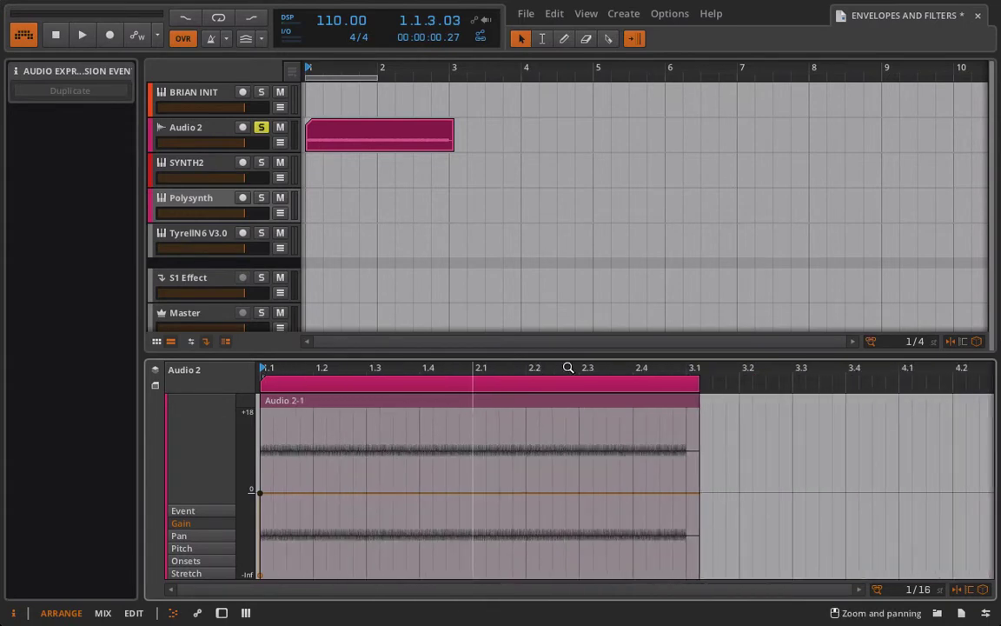
{"action": "left_click_drag", "start_coordinate": [694, 368], "coordinate": [695, 427]}
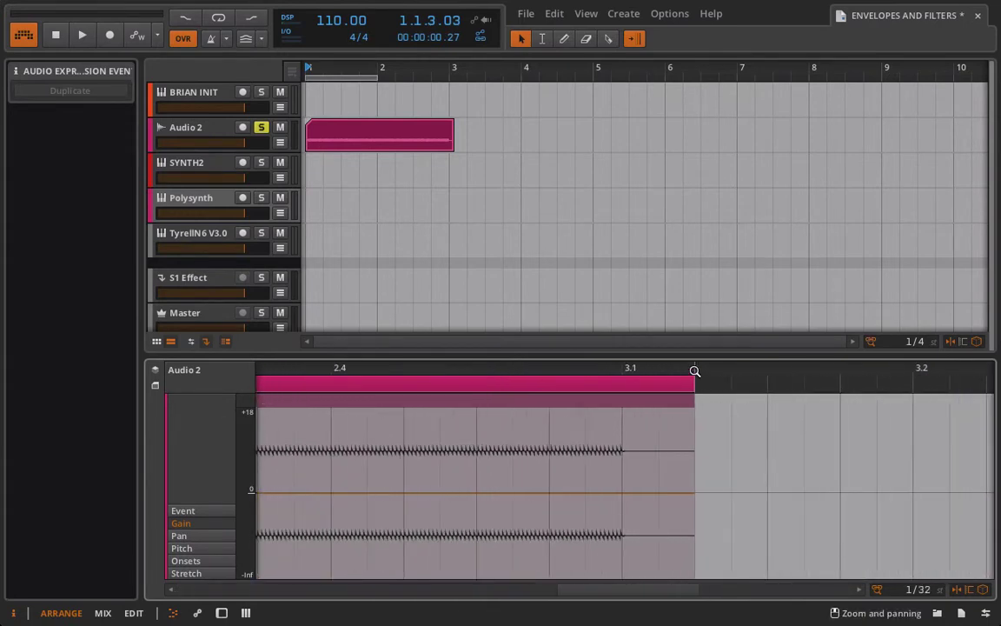
{"action": "left_click_drag", "start_coordinate": [693, 377], "coordinate": [698, 460]}
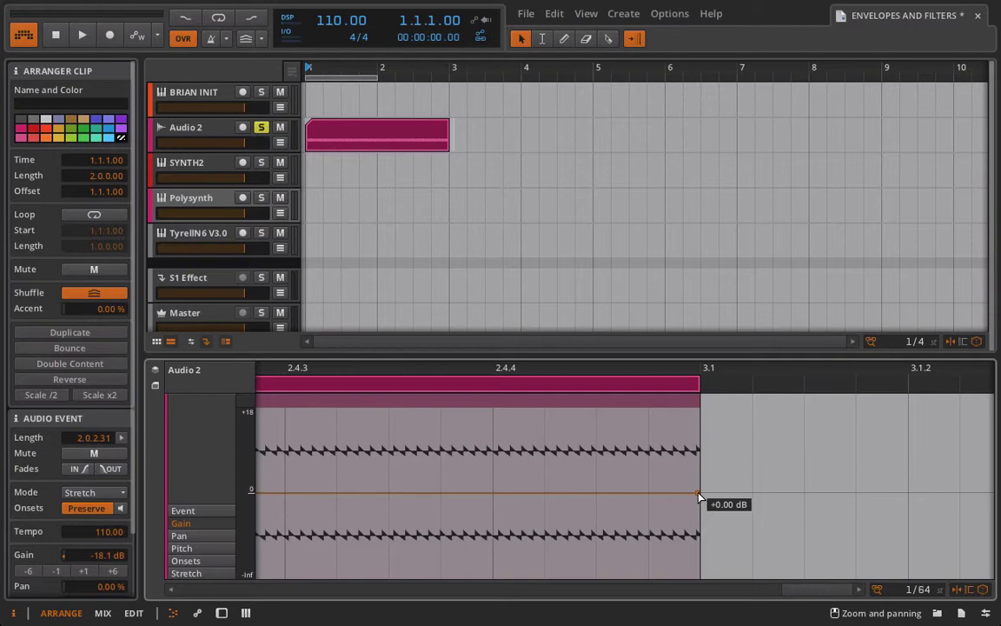
{"action": "left_click_drag", "start_coordinate": [700, 498], "coordinate": [697, 574]}
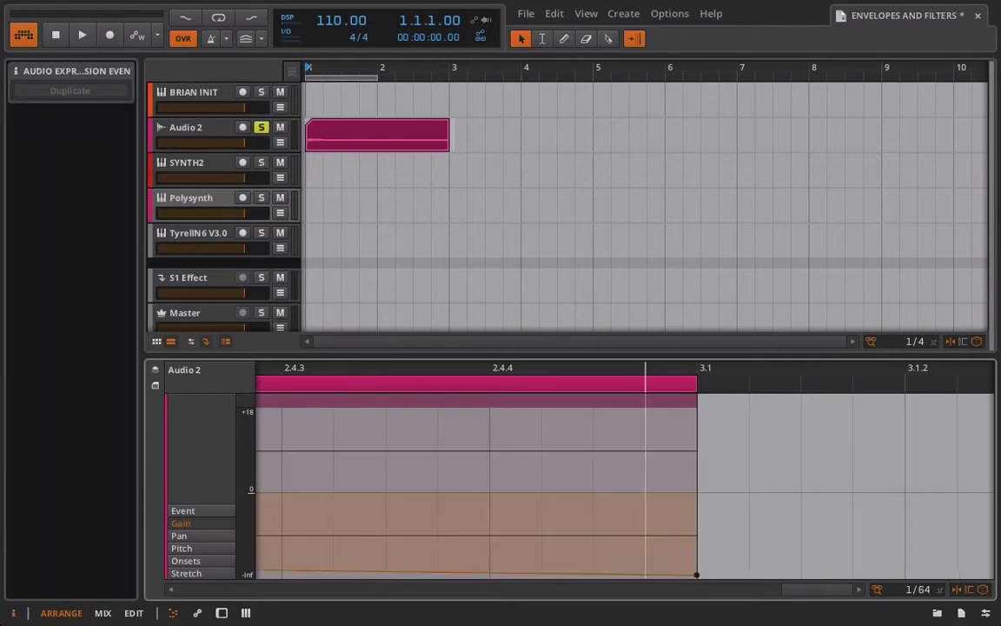
{"action": "left_click_drag", "start_coordinate": [646, 368], "coordinate": [684, 364]}
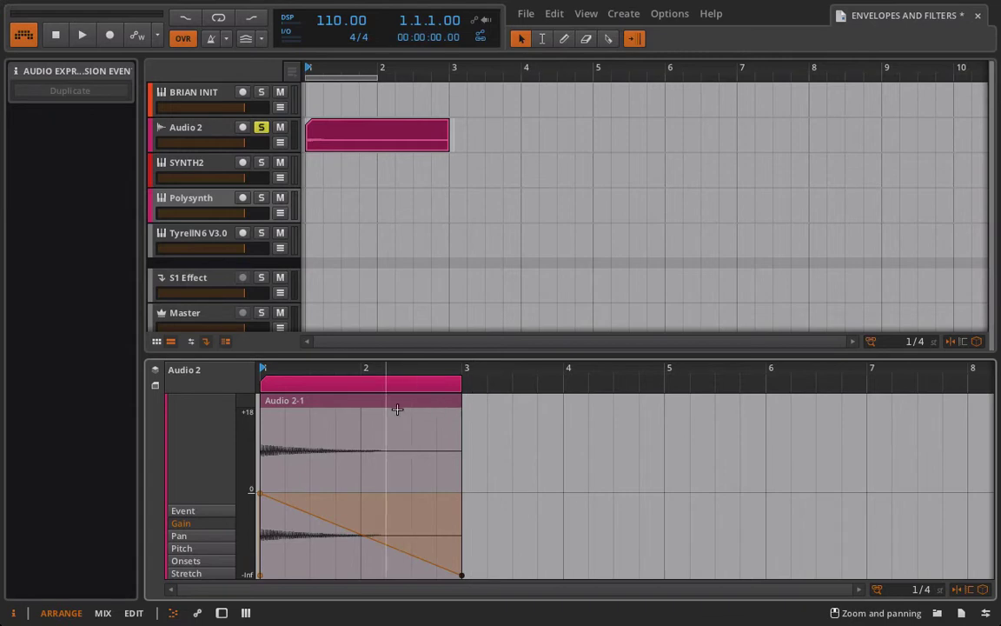
Raise the Polysynth's amp envelope release to a long setting, and arm and solo its track for playing
{"action": "left_click", "coordinate": [199, 199]}
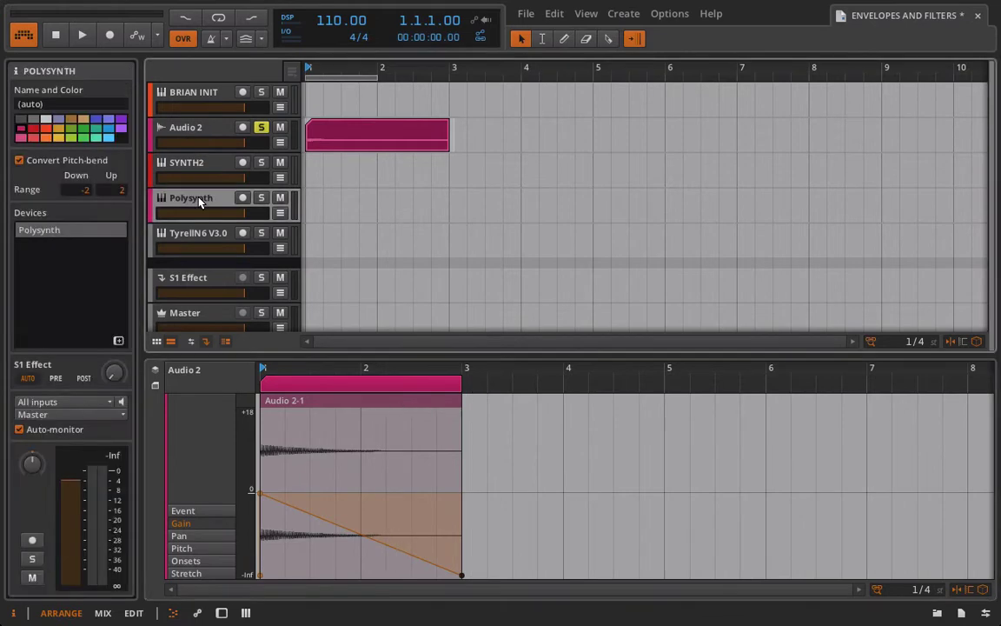
{"action": "key", "text": "d"}
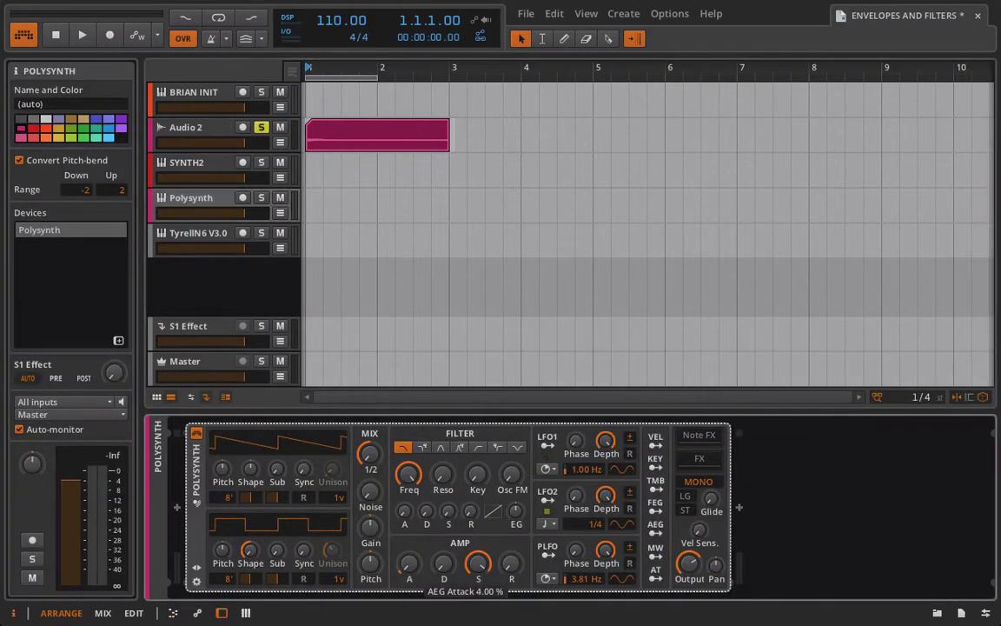
{"action": "left_click_drag", "start_coordinate": [508, 565], "coordinate": [487, 566]}
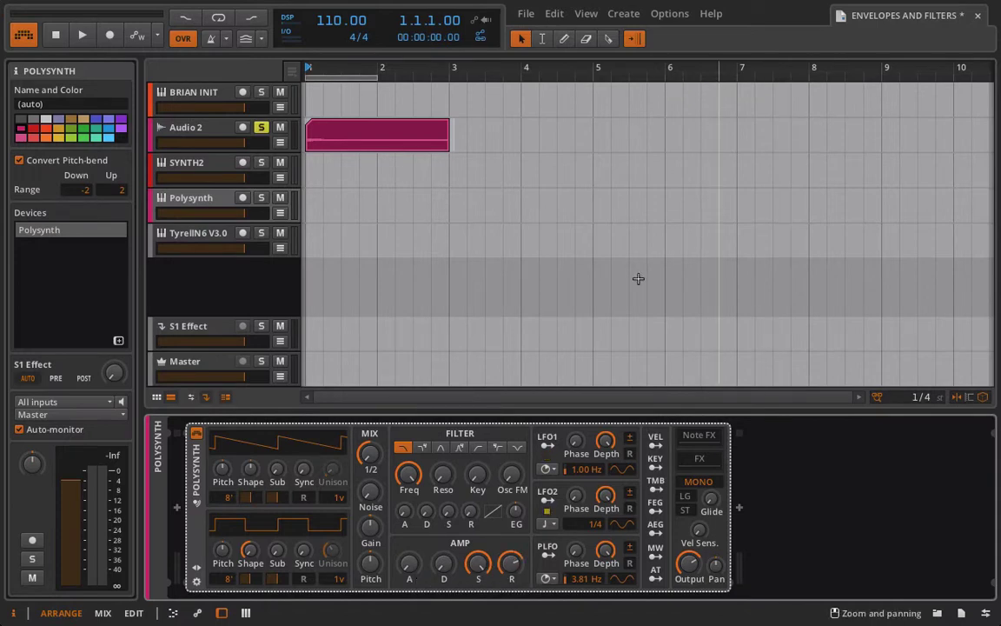
{"action": "left_click", "coordinate": [242, 199]}
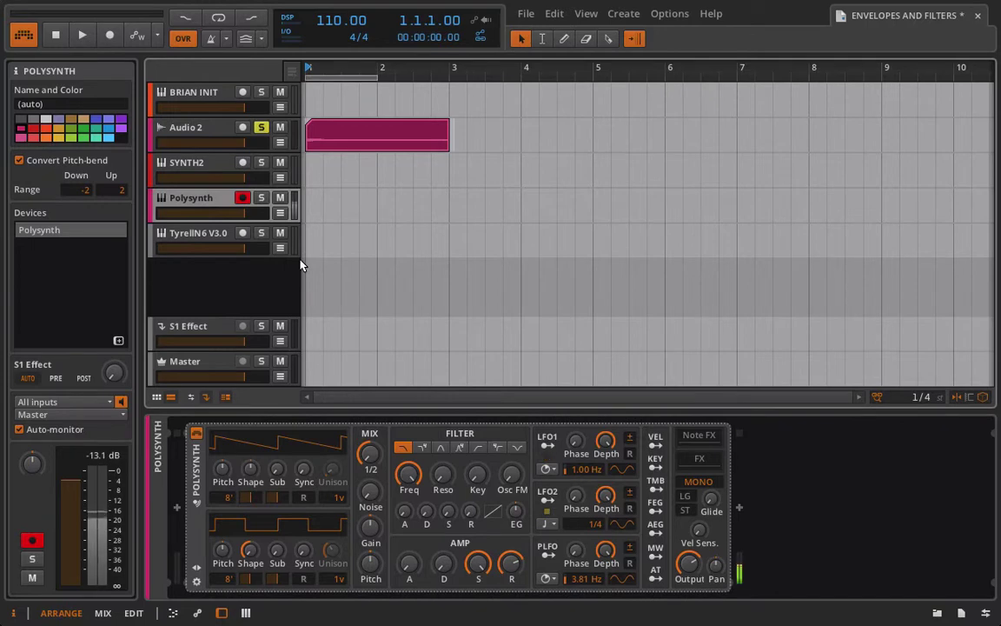
{"action": "left_click", "coordinate": [261, 198]}
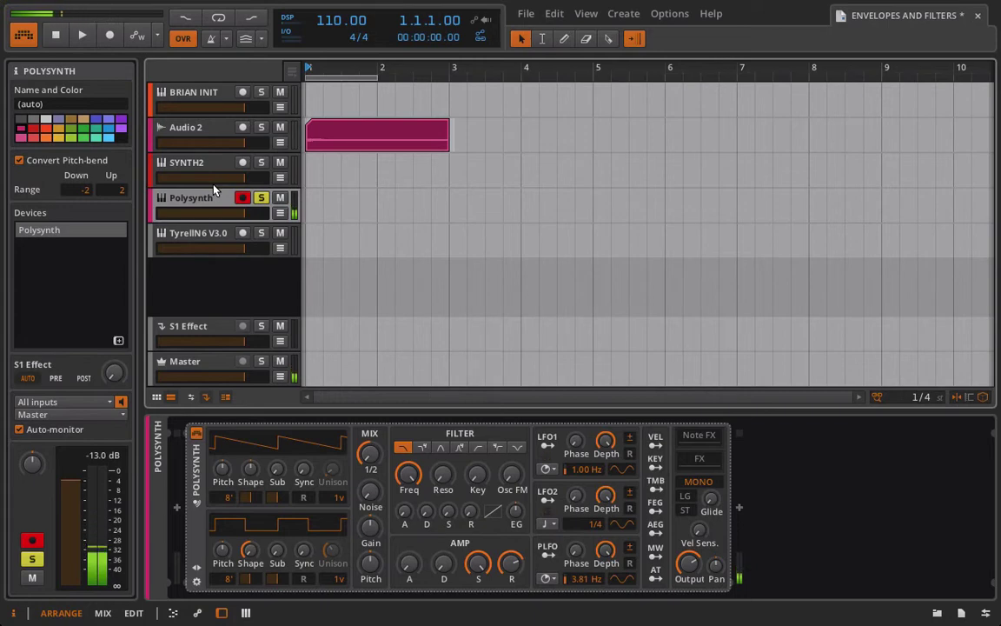
Reopen the Audio 2 clip's gain envelope, solo that track and play the clip to hear the fade-out
{"action": "left_click", "coordinate": [182, 130]}
{"action": "double_click", "coordinate": [318, 129]}
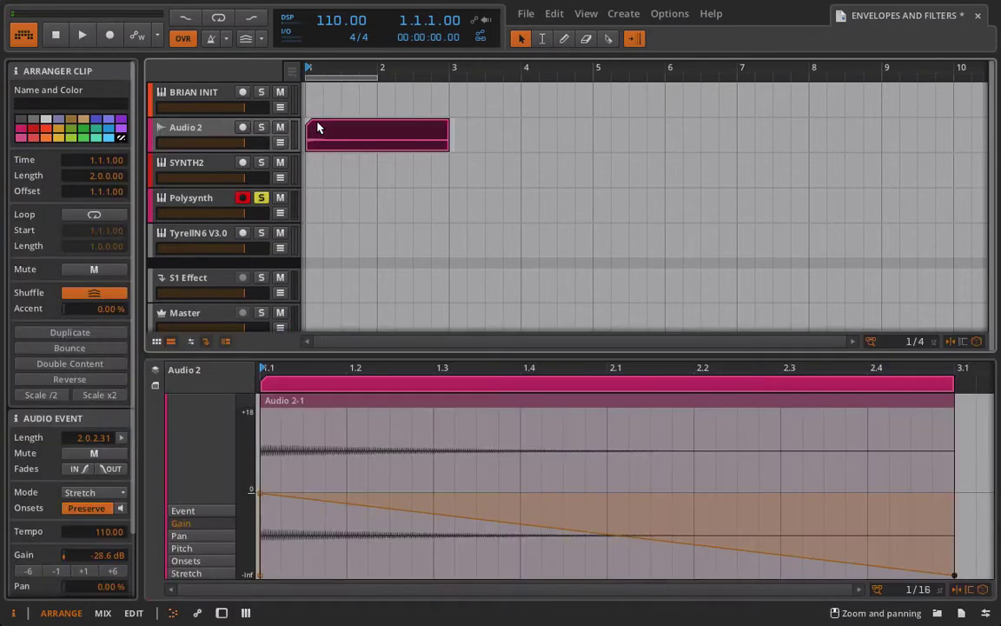
{"action": "left_click", "coordinate": [263, 129]}
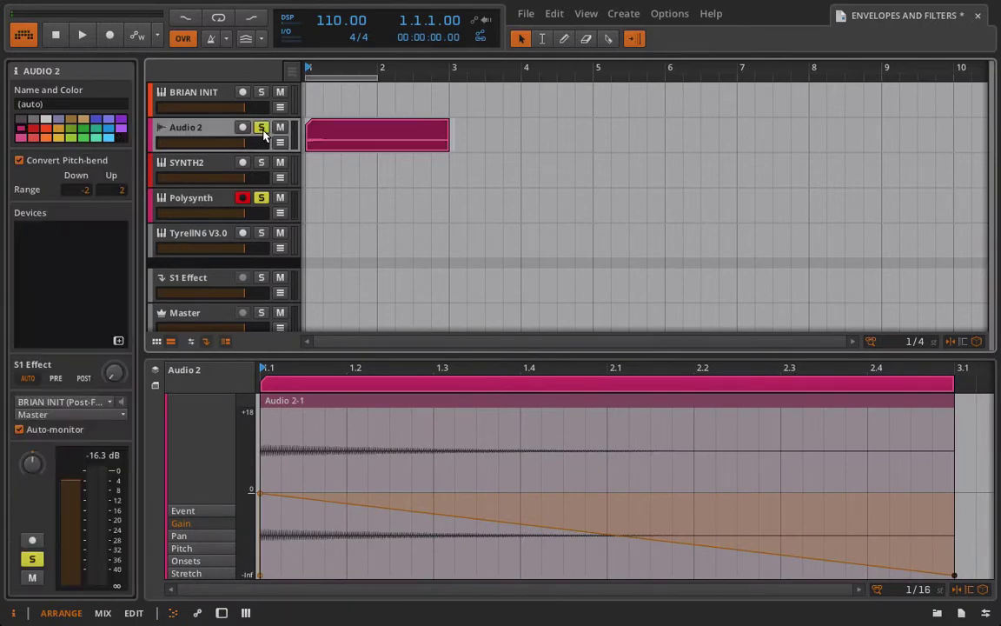
{"action": "key", "text": "space"}
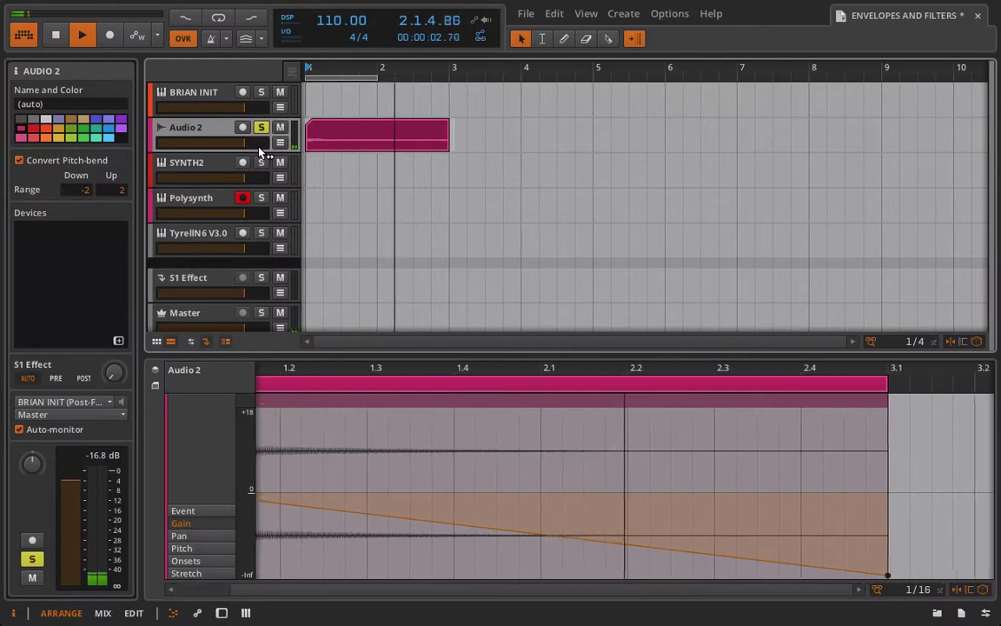
Stop playback and raise the Audio 2 clip's final gain point at bar 3.1 back to 0 dB
{"action": "key", "text": "space"}
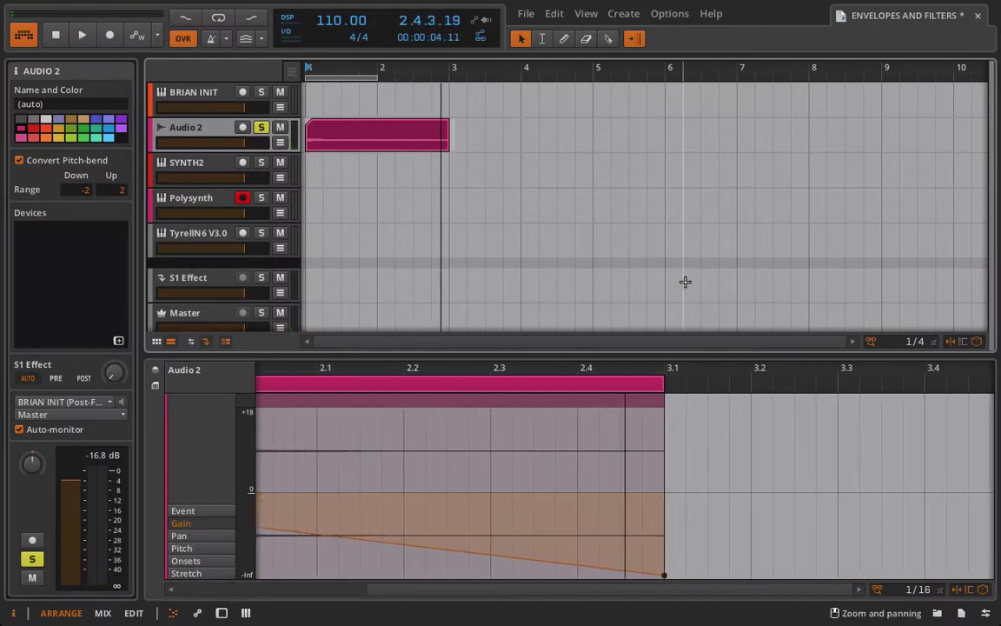
{"action": "left_click_drag", "start_coordinate": [646, 374], "coordinate": [608, 486]}
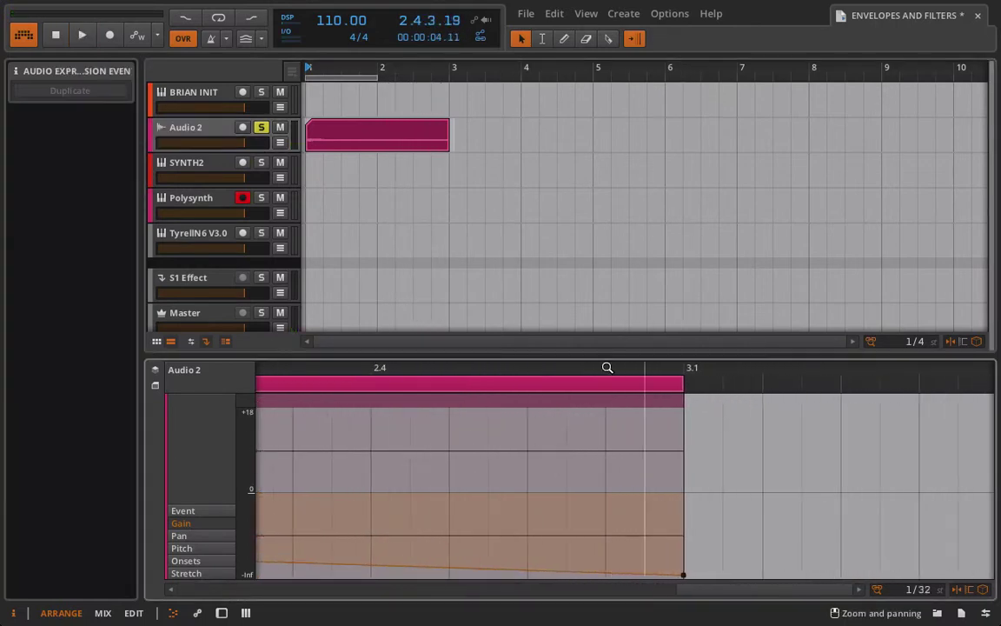
{"action": "left_click_drag", "start_coordinate": [665, 581], "coordinate": [683, 493]}
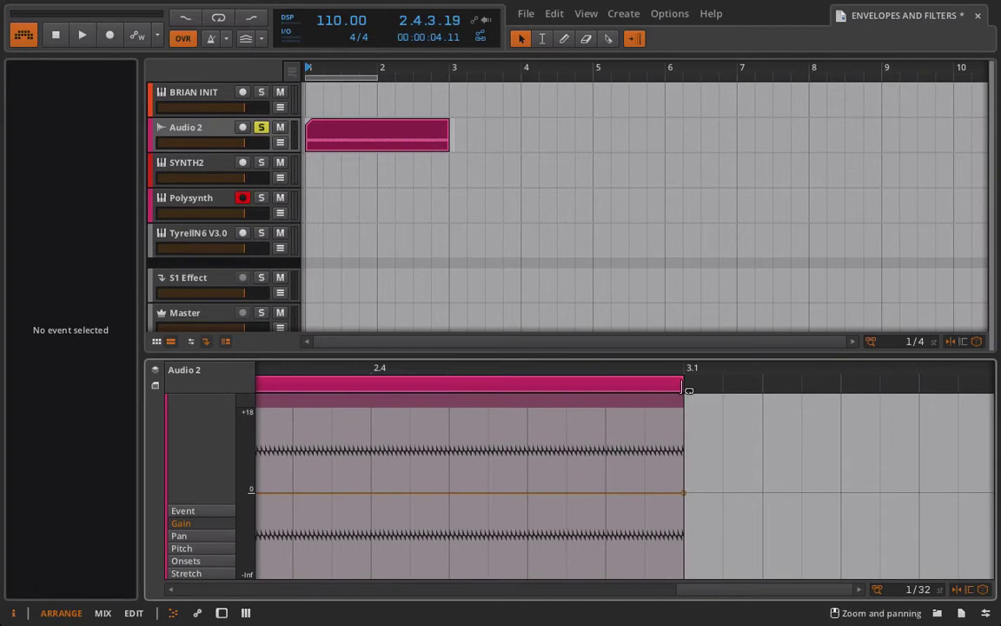
{"action": "left_click_drag", "start_coordinate": [656, 366], "coordinate": [683, 289]}
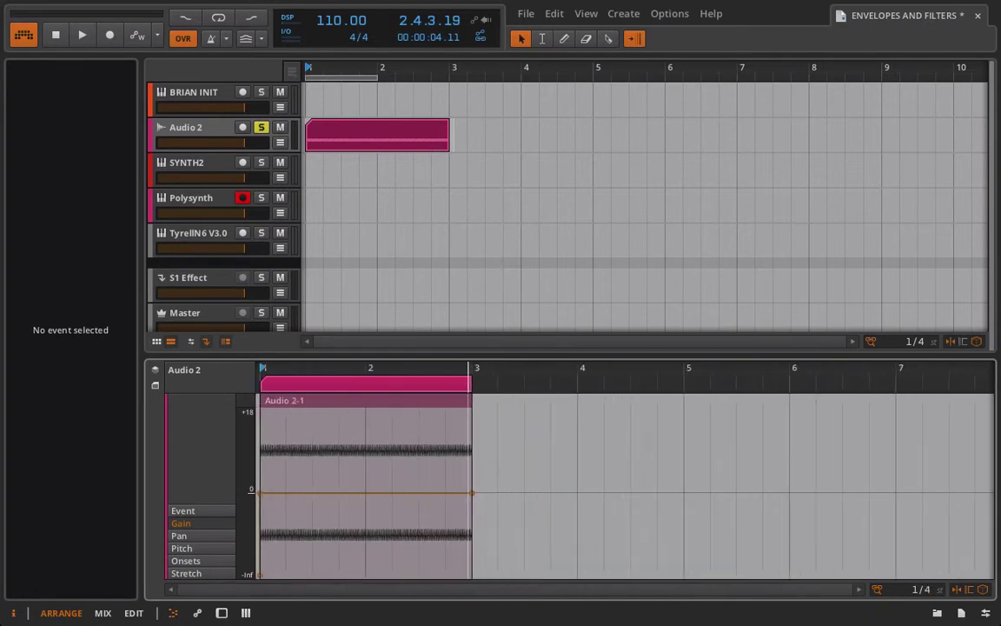
{"action": "mouse_move", "coordinate": [474, 397]}
{"action": "left_mouse_down"}
{"action": "mouse_move", "coordinate": [521, 396]}
{"action": "mouse_move", "coordinate": [480, 395]}
{"action": "mouse_move", "coordinate": [506, 396]}
{"action": "mouse_move", "coordinate": [492, 396]}
{"action": "left_mouse_up"}
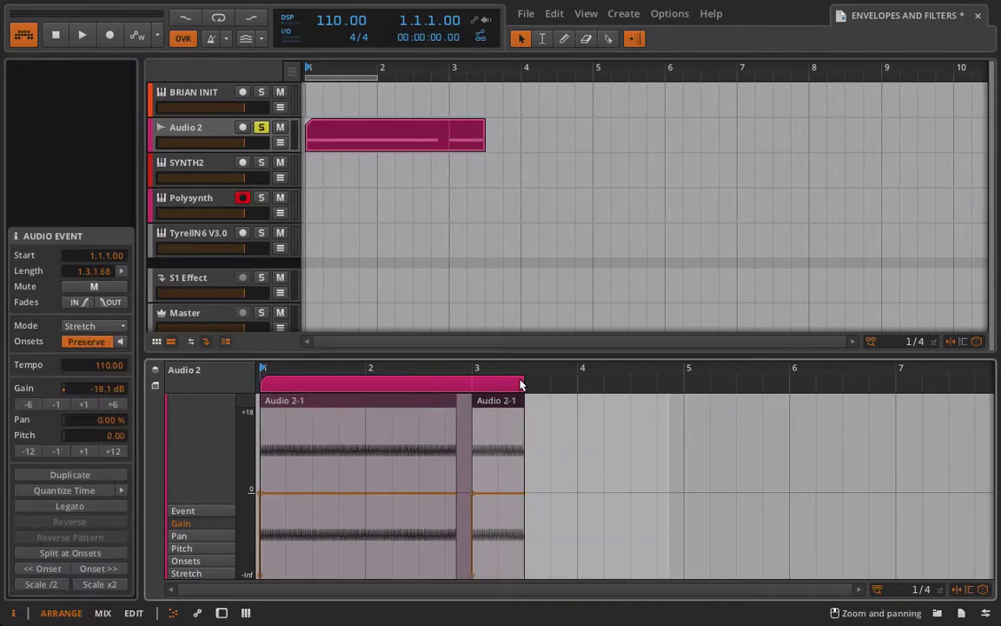
{"action": "key", "text": "ctrl+z"}
{"action": "key", "text": "ctrl+z"}
Extend the Audio 2 clip's end slightly past bar 3.1, to a length of 2.0.1.00
{"action": "left_click_drag", "start_coordinate": [468, 368], "coordinate": [474, 426]}
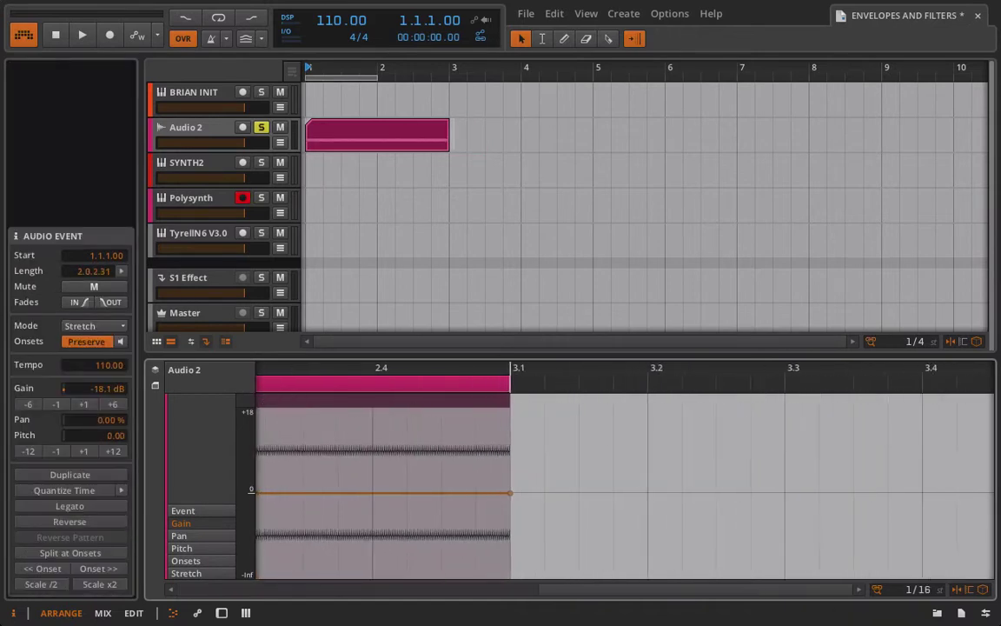
{"action": "mouse_move", "coordinate": [510, 372]}
{"action": "left_mouse_down"}
{"action": "mouse_move", "coordinate": [527, 384]}
{"action": "mouse_move", "coordinate": [553, 382]}
{"action": "left_mouse_up"}
{"action": "left_click", "coordinate": [526, 383]}
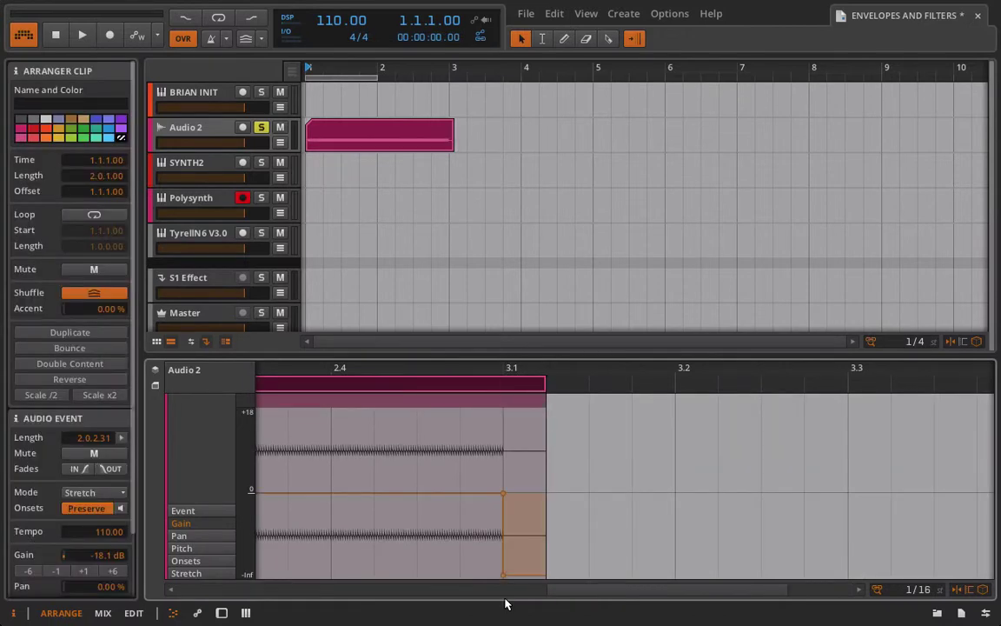
Move the clip's opening 0 dB gain point to beat 1.3, creating a fade-in from -Inf, and play the clip
{"action": "scroll", "coordinate": [588, 459], "scroll_direction": "left", "scroll_amount": 3}
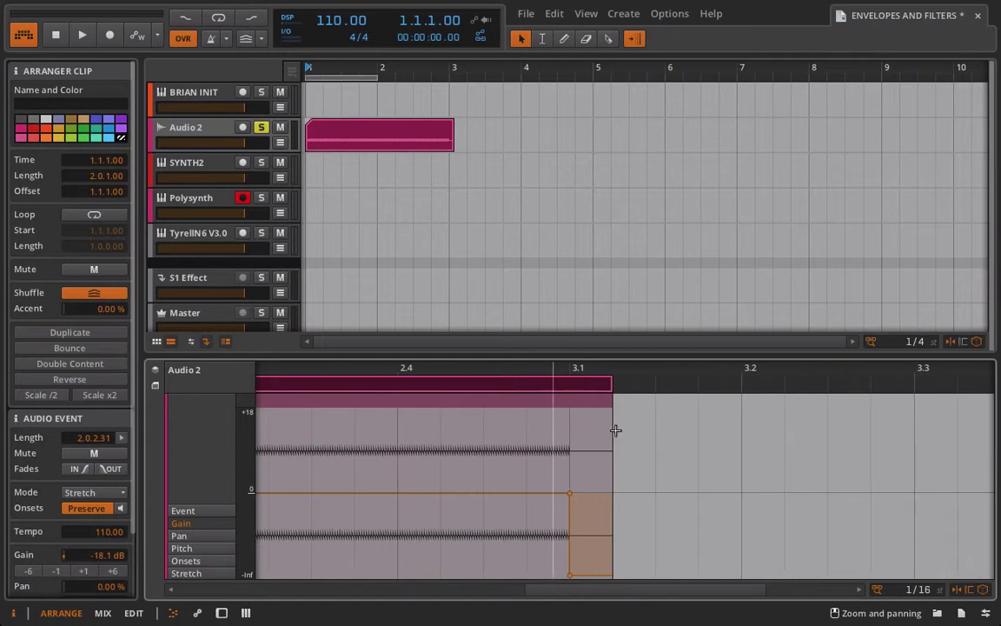
{"action": "scroll", "coordinate": [557, 564], "scroll_direction": "left", "scroll_amount": 10}
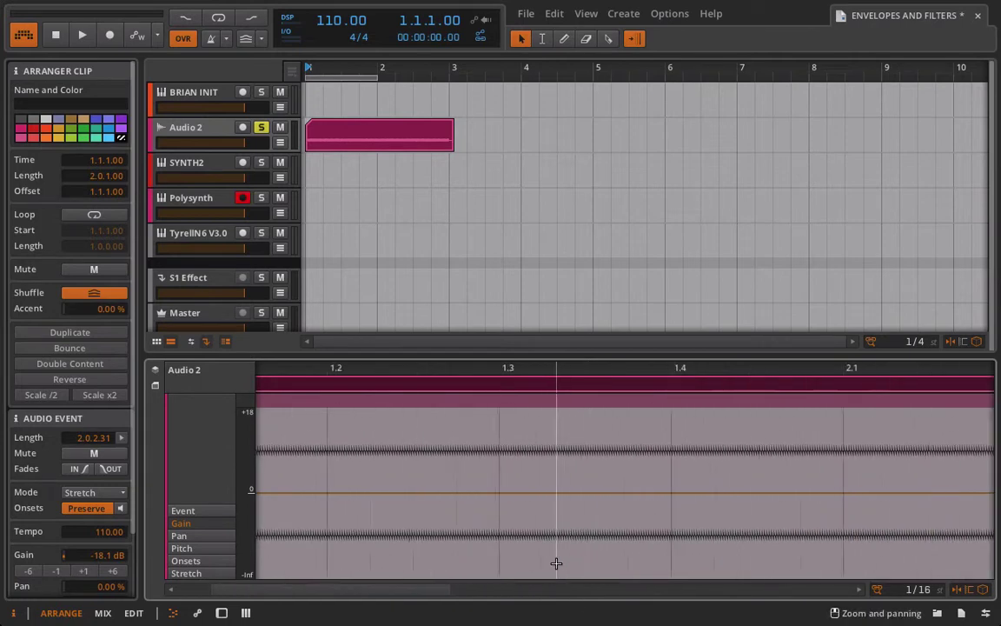
{"action": "mouse_move", "coordinate": [481, 369]}
{"action": "left_mouse_down"}
{"action": "mouse_move", "coordinate": [480, 287]}
{"action": "mouse_move", "coordinate": [477, 371]}
{"action": "left_mouse_up"}
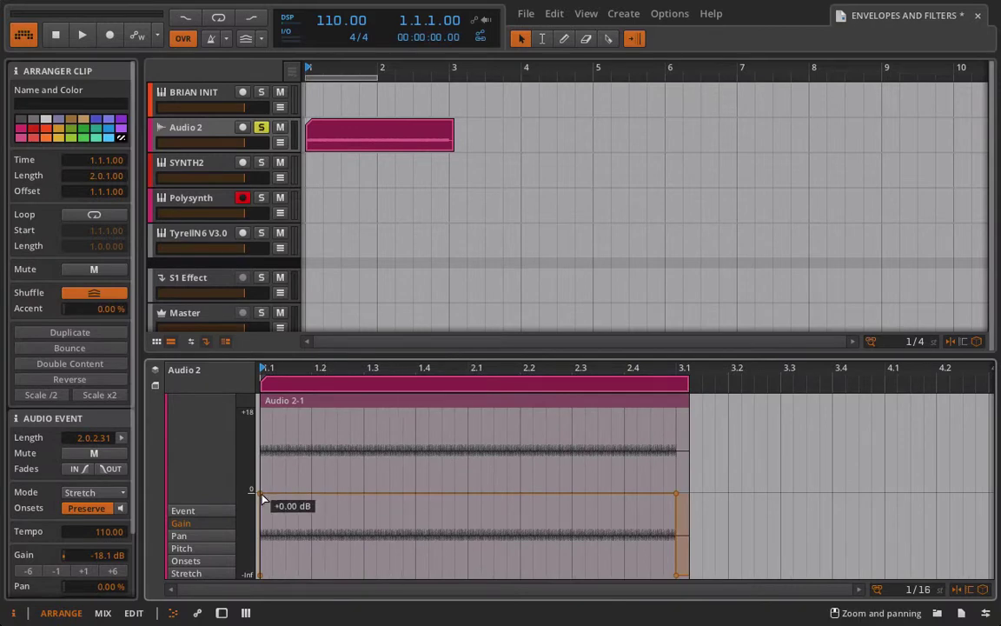
{"action": "left_click_drag", "start_coordinate": [263, 497], "coordinate": [365, 494]}
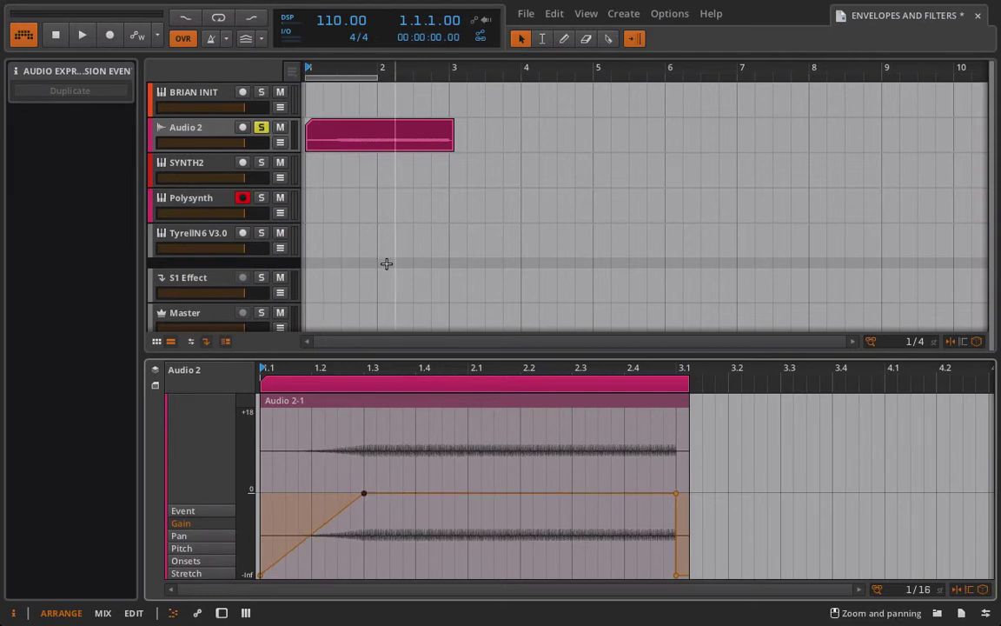
{"action": "key", "text": "space"}
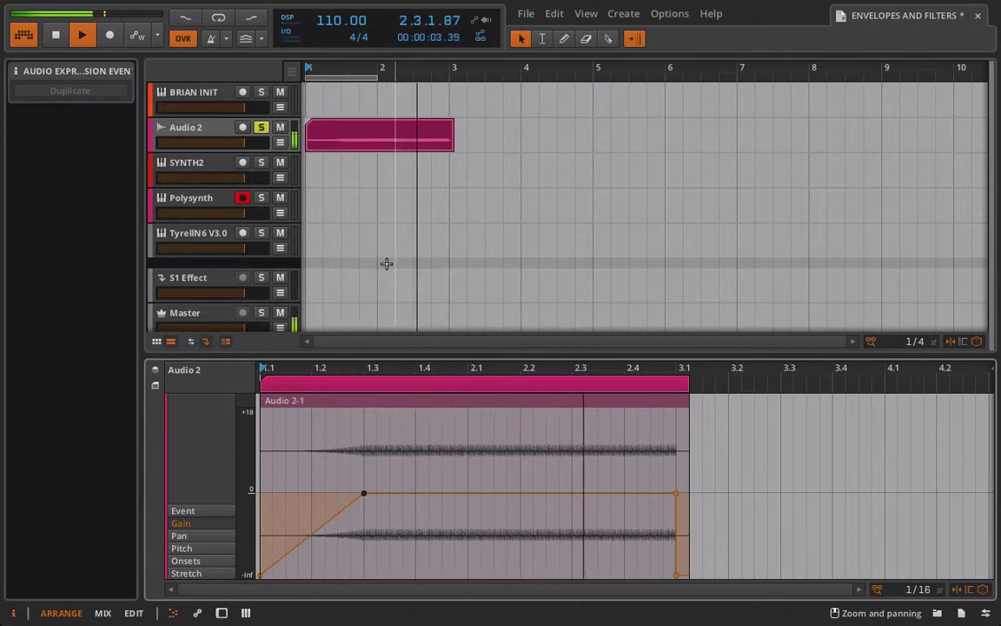
{"action": "key", "text": "space"}
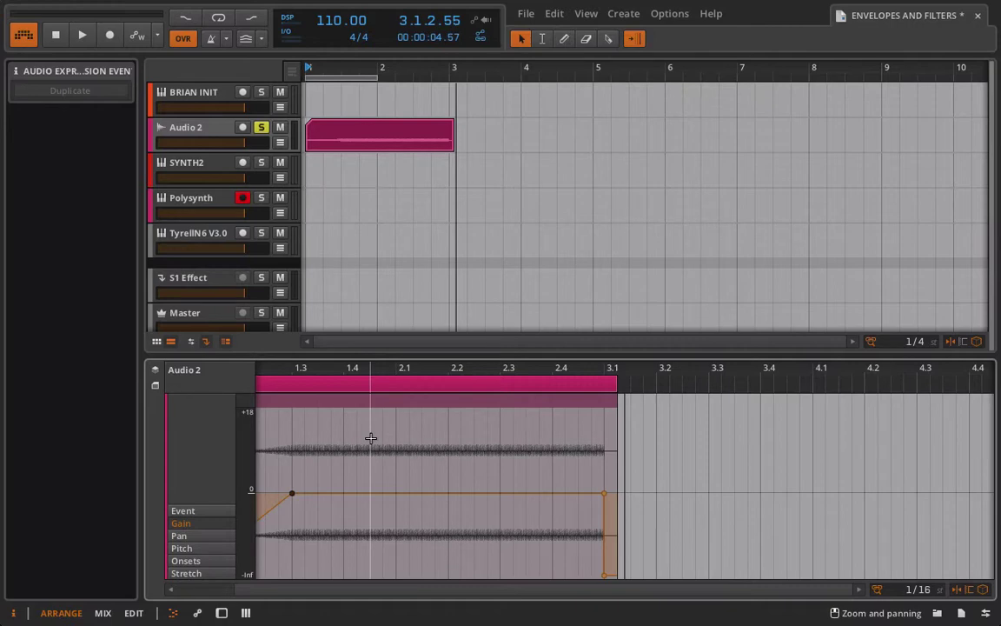
Pull the gain down to -Inf at a new point just before 2.1 and keep it there through the clip's end
{"action": "scroll", "coordinate": [371, 438], "scroll_direction": "left", "scroll_amount": 3}
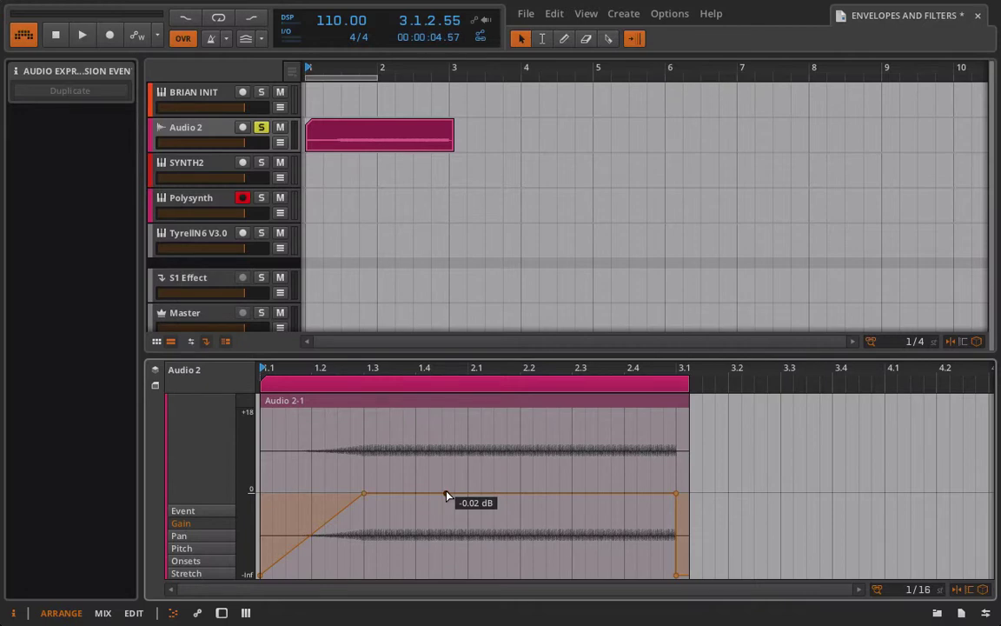
{"action": "left_click_drag", "start_coordinate": [447, 495], "coordinate": [455, 574]}
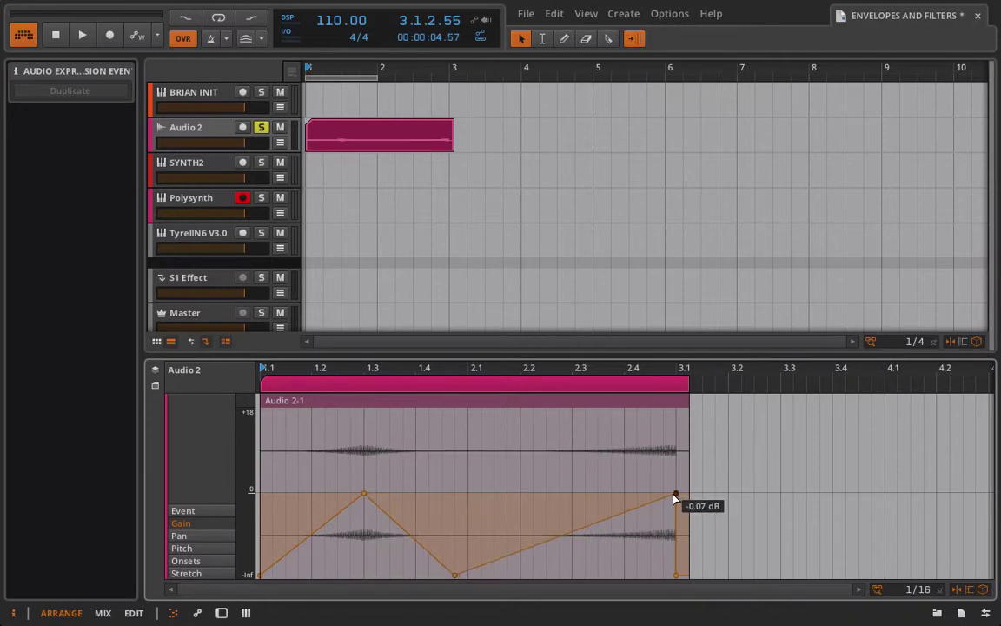
{"action": "left_click_drag", "start_coordinate": [675, 498], "coordinate": [598, 621]}
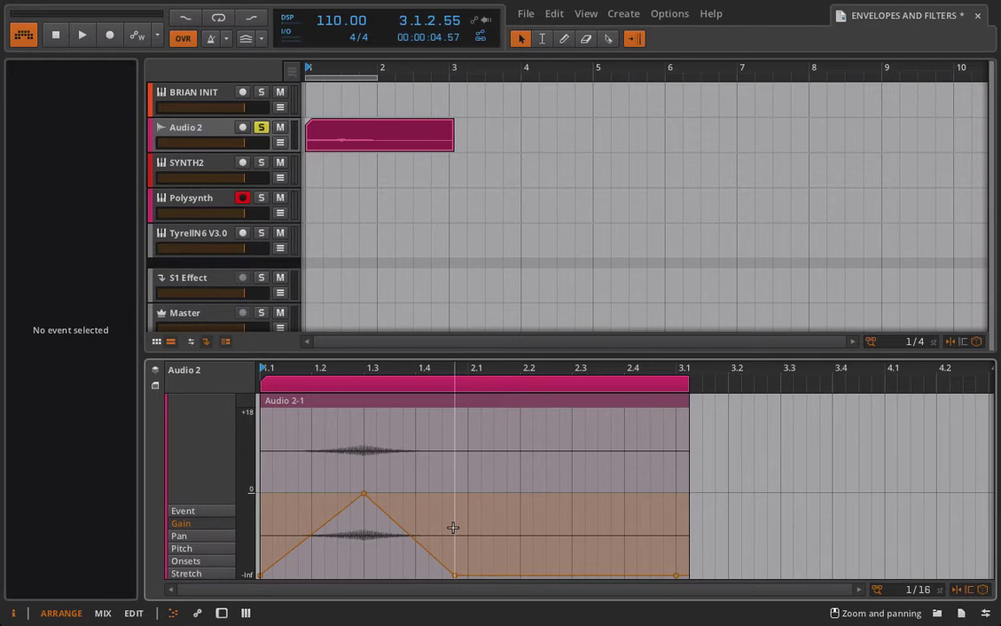
Add a gain point at about -15.5 dB before beat 1.4, cut abruptly to -Inf there, and play the result
{"action": "left_click", "coordinate": [405, 534]}
{"action": "left_click_drag", "start_coordinate": [456, 576], "coordinate": [404, 576]}
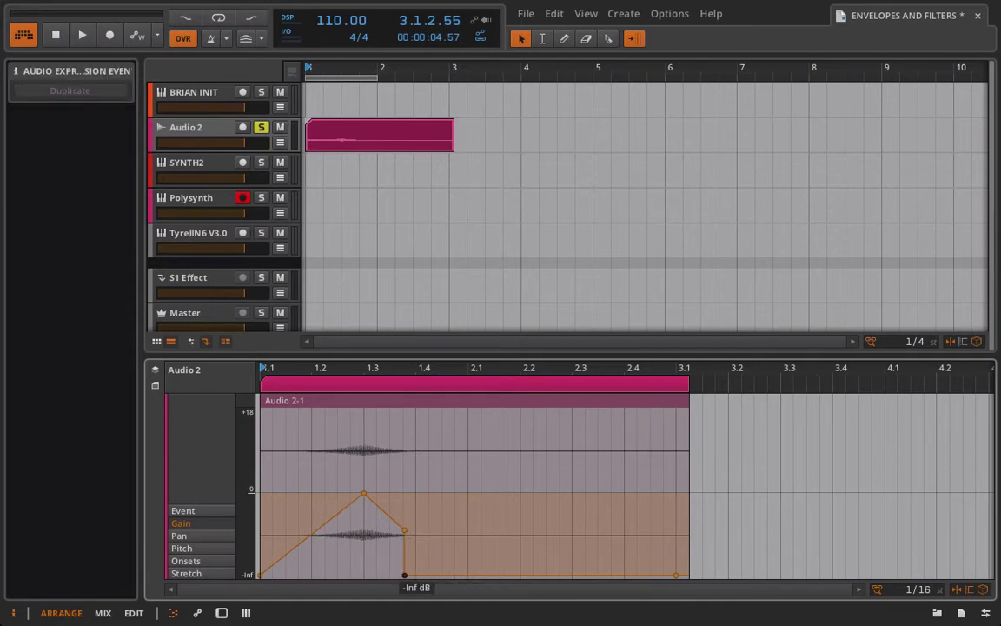
{"action": "key", "text": "space"}
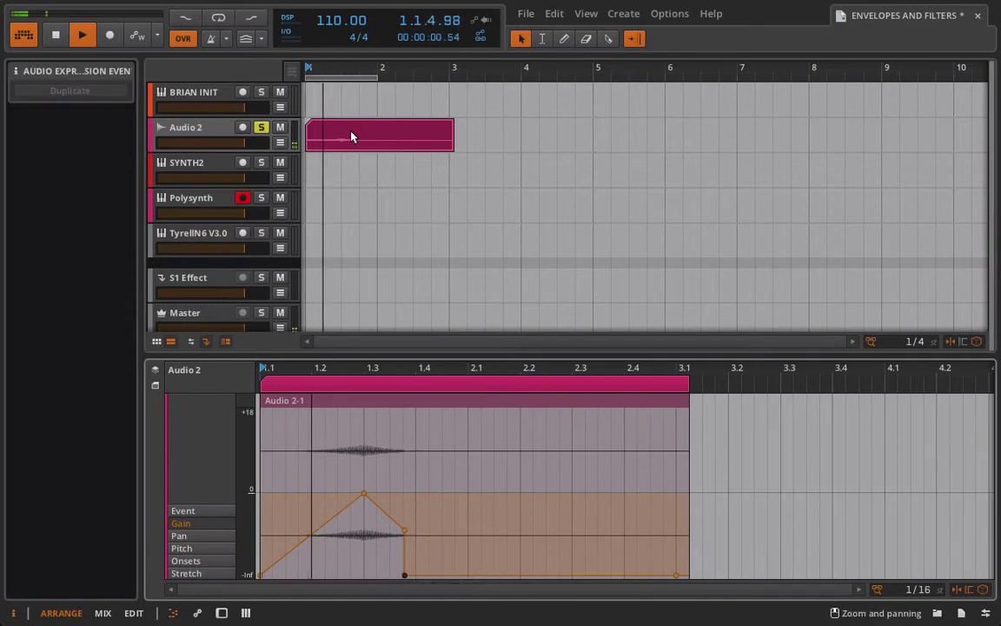
{"action": "key", "text": "space"}
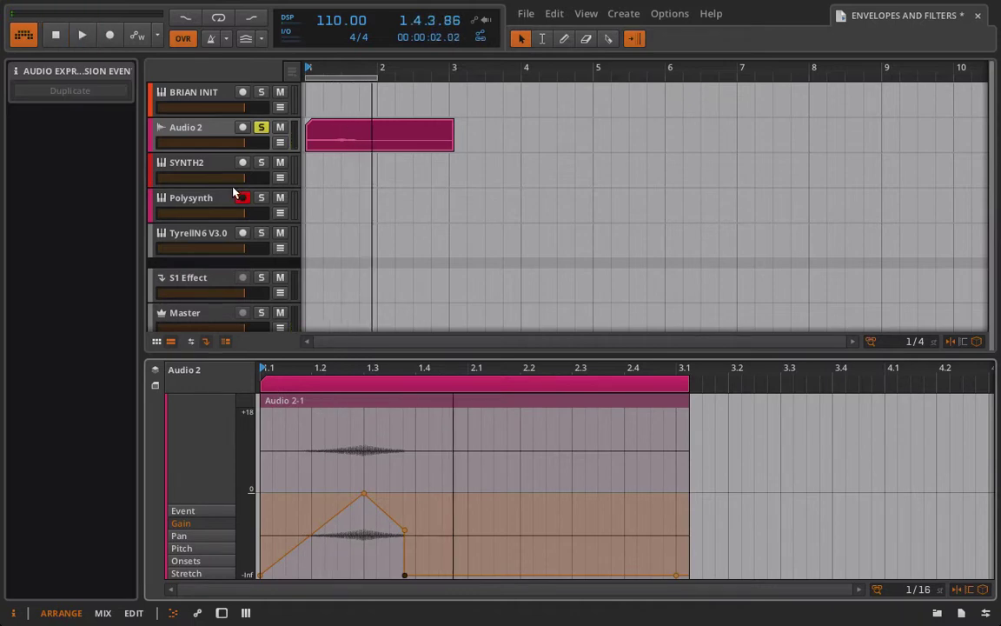
Set the Polysynth's amp envelope sustain and release to minimum, raise its decay, and solo the track
{"action": "left_click", "coordinate": [228, 201]}
{"action": "key", "text": "d"}
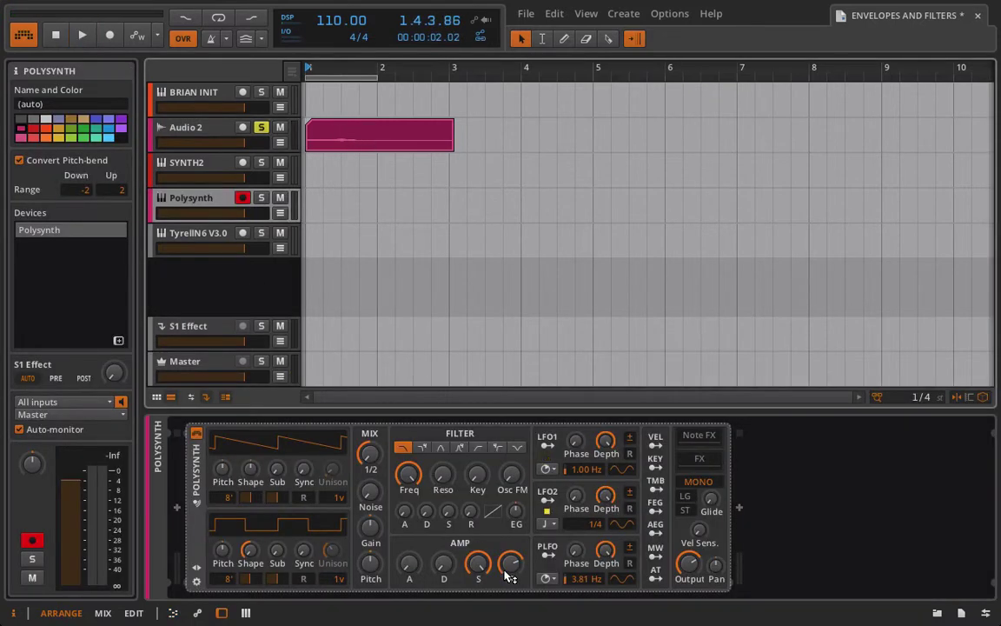
{"action": "left_click_drag", "start_coordinate": [509, 567], "coordinate": [439, 544]}
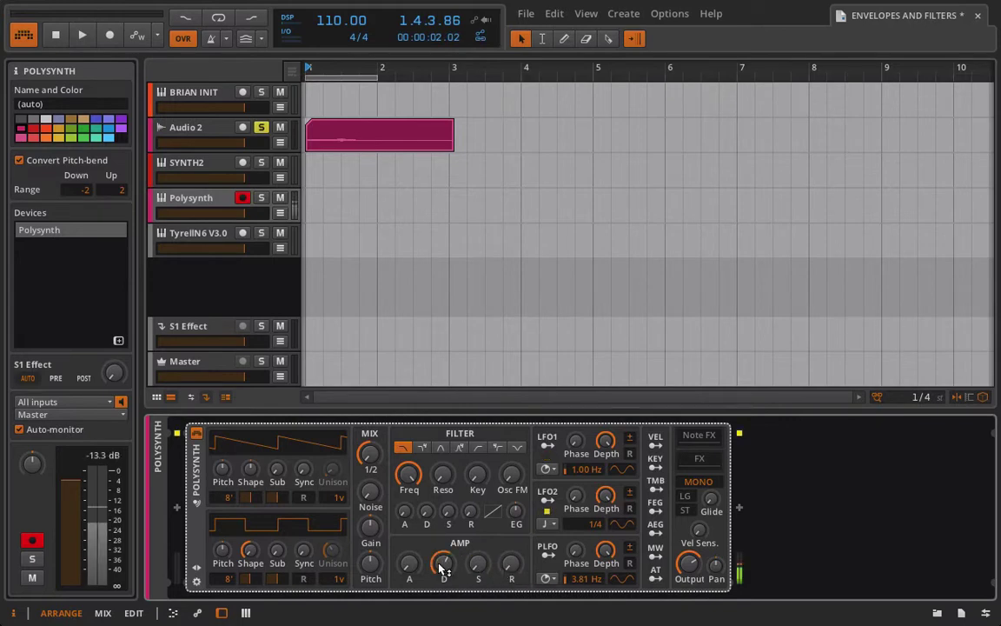
{"action": "left_click", "coordinate": [260, 198]}
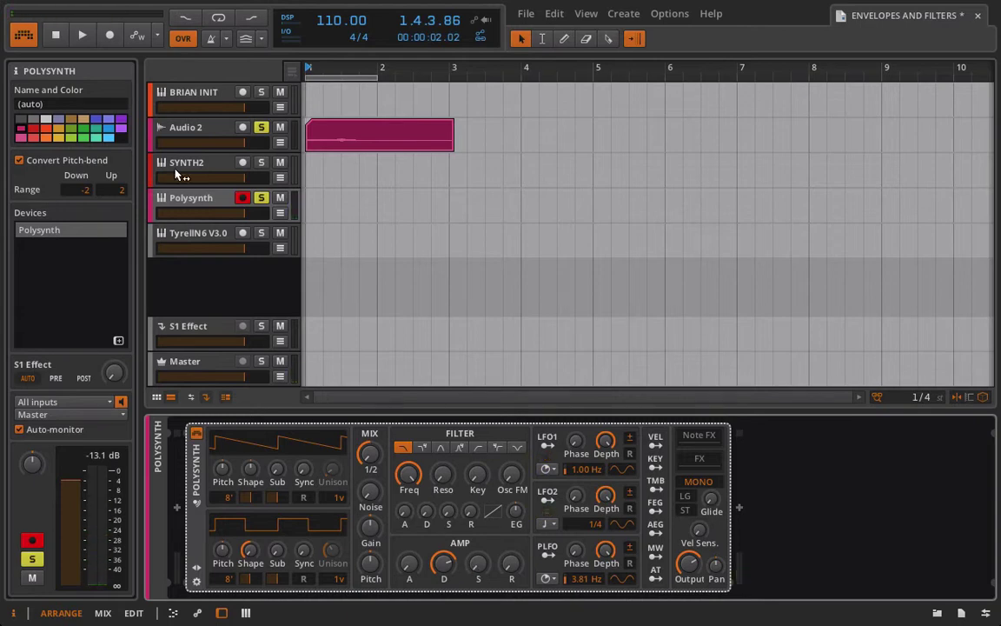
Reopen the Audio 2 clip's gain envelope, remove the abrupt cut and ramp the gain to -Inf midway between 1.4 and 2.1
{"action": "left_click", "coordinate": [211, 129]}
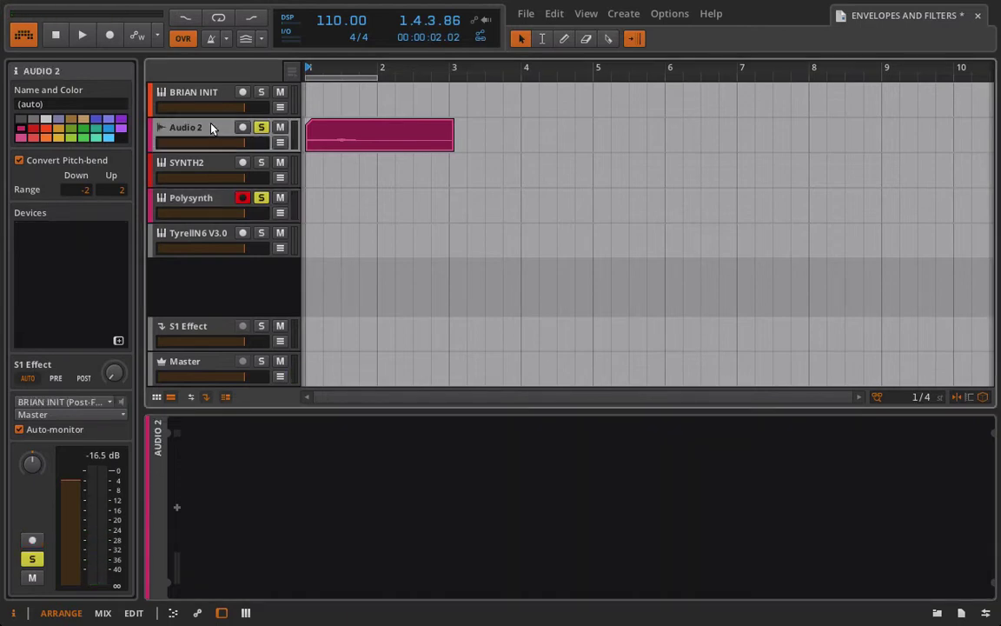
{"action": "left_click", "coordinate": [327, 145]}
{"action": "double_click", "coordinate": [328, 145]}
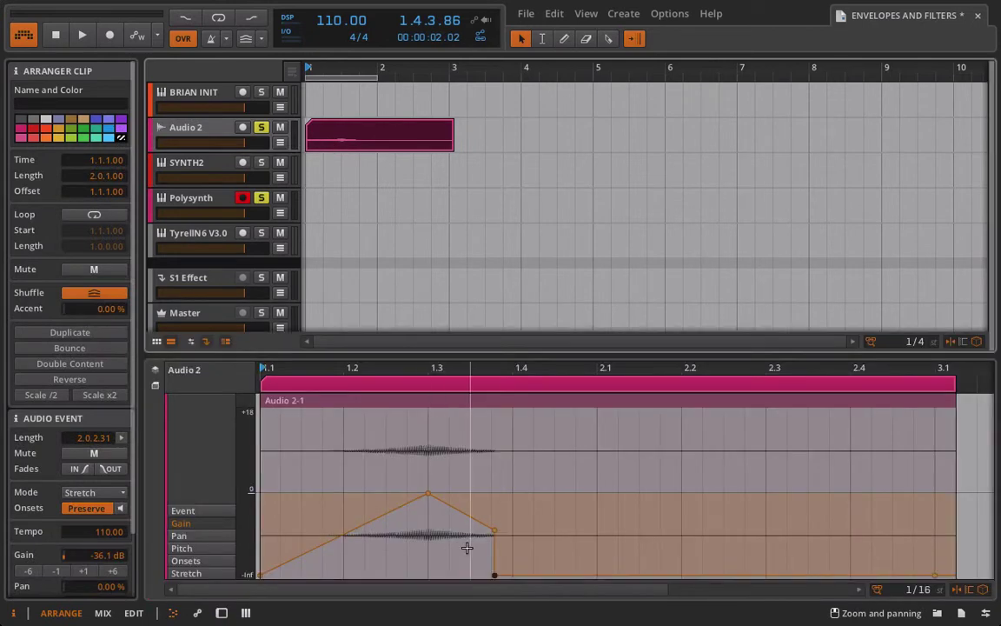
{"action": "double_click", "coordinate": [495, 574]}
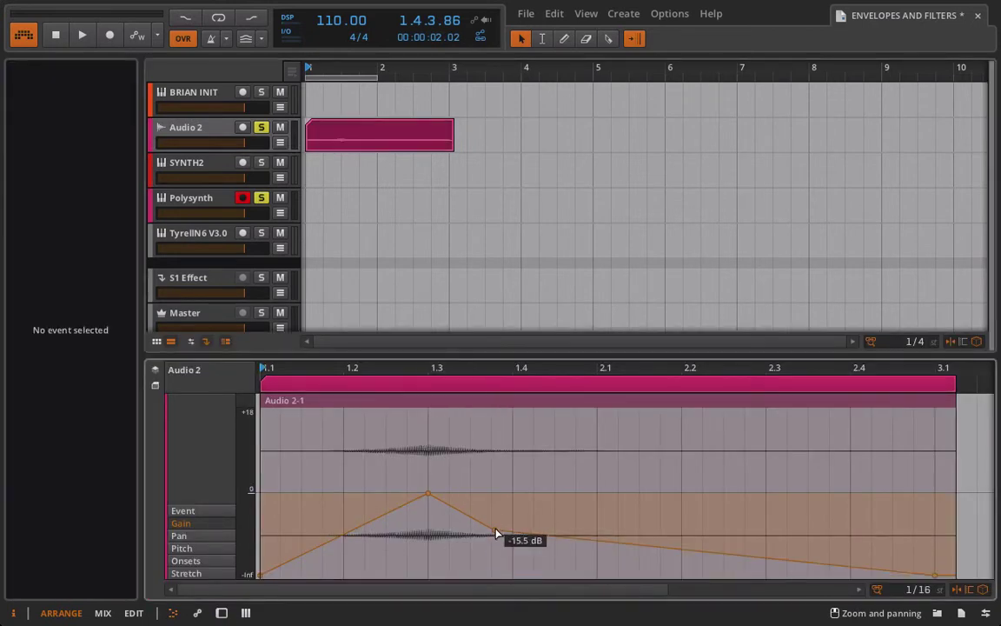
{"action": "left_click_drag", "start_coordinate": [495, 529], "coordinate": [555, 576]}
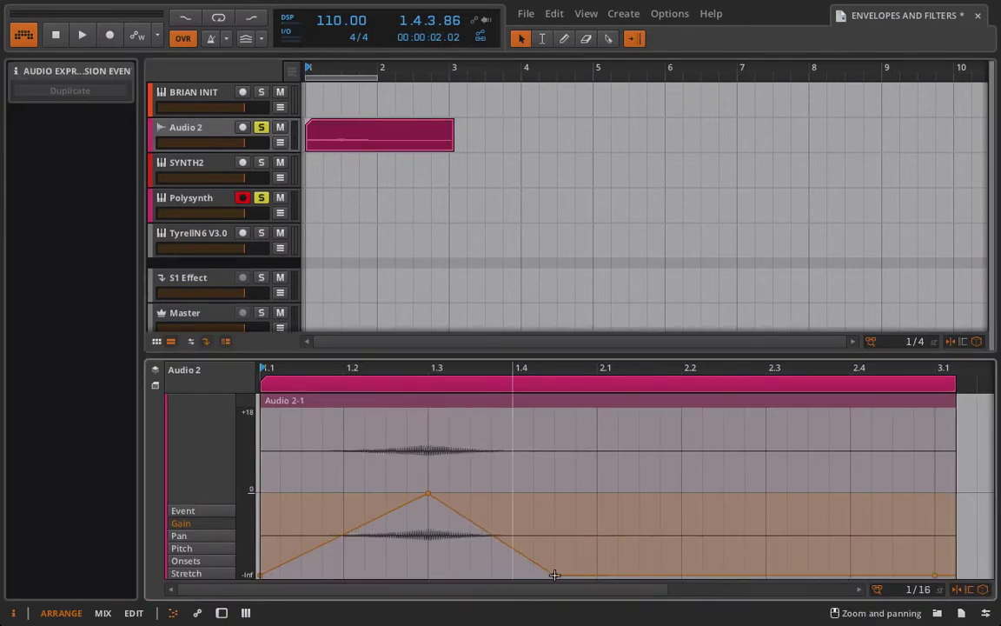
Audition the clip's gain decay, lengthen it to reach -Inf just before beat 2.2, and play it again
{"action": "key", "text": "space"}
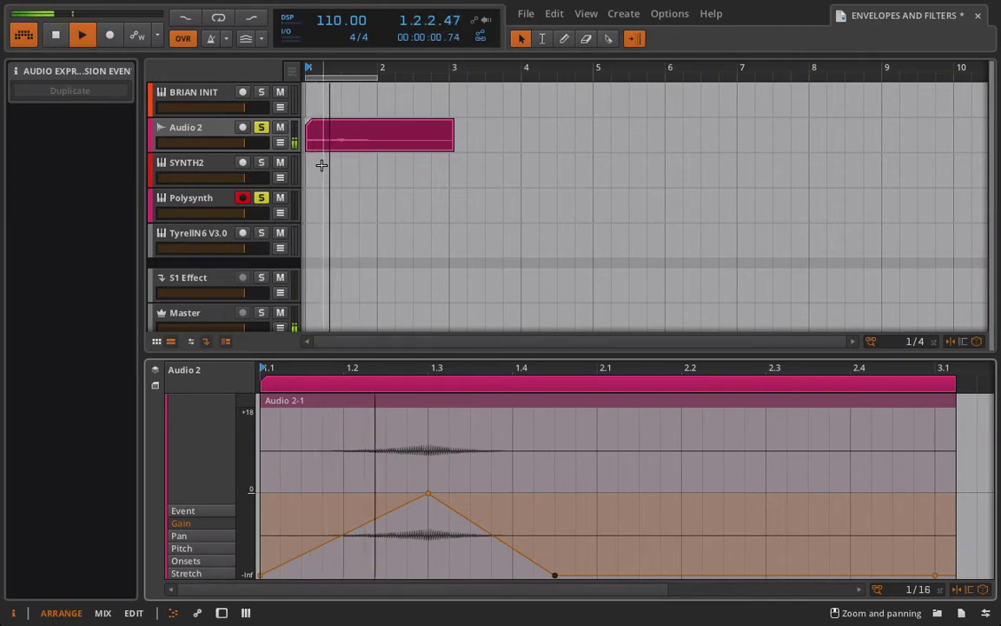
{"action": "key", "text": "space"}
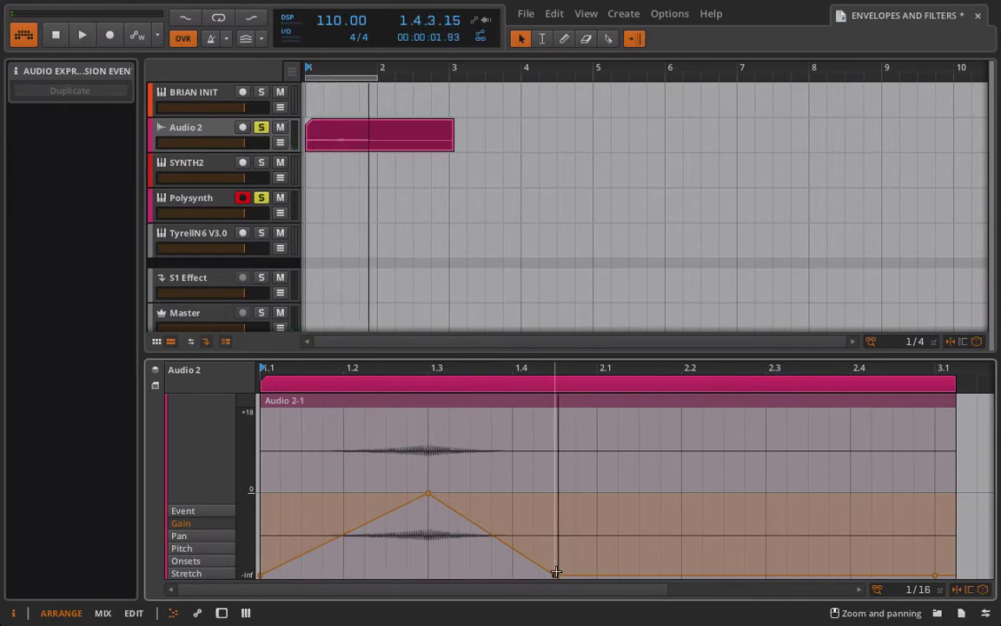
{"action": "left_click_drag", "start_coordinate": [555, 575], "coordinate": [661, 576]}
{"action": "key", "text": "space"}
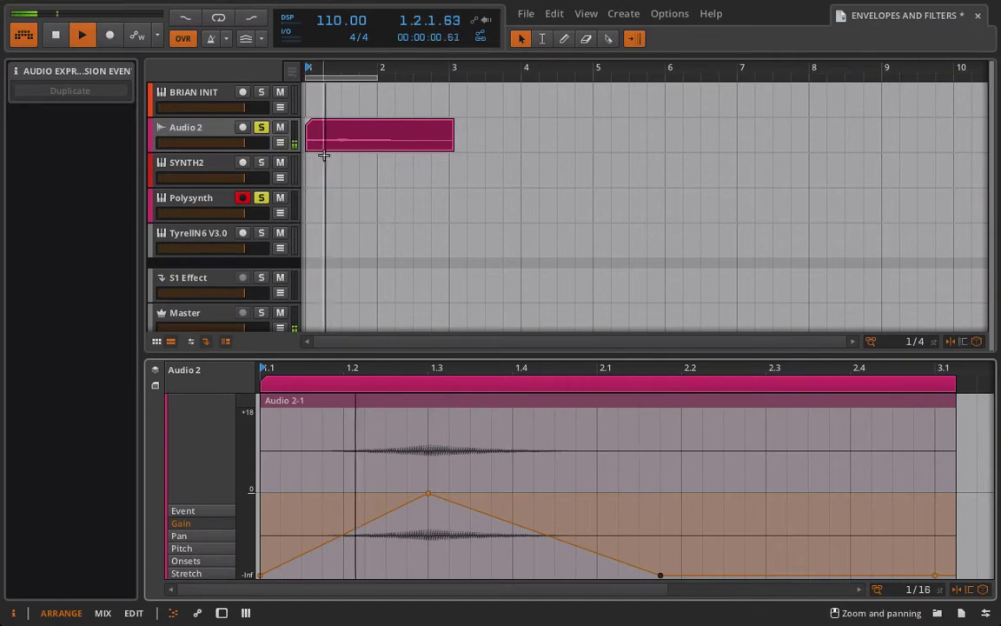
Stop playback and raise the Polysynth's amp envelope attack
{"action": "left_click", "coordinate": [207, 209]}
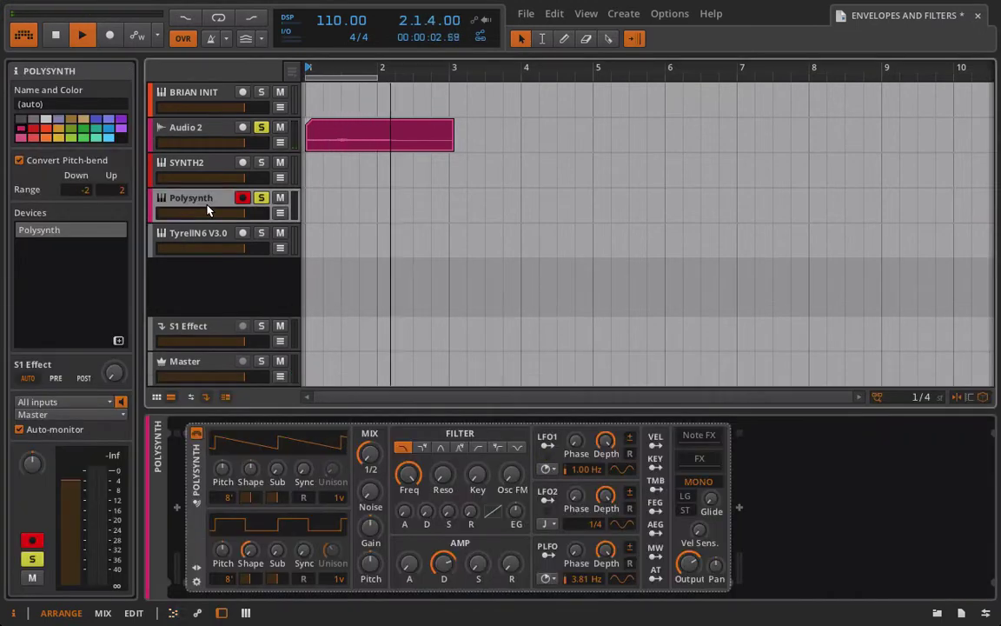
{"action": "key", "text": "space"}
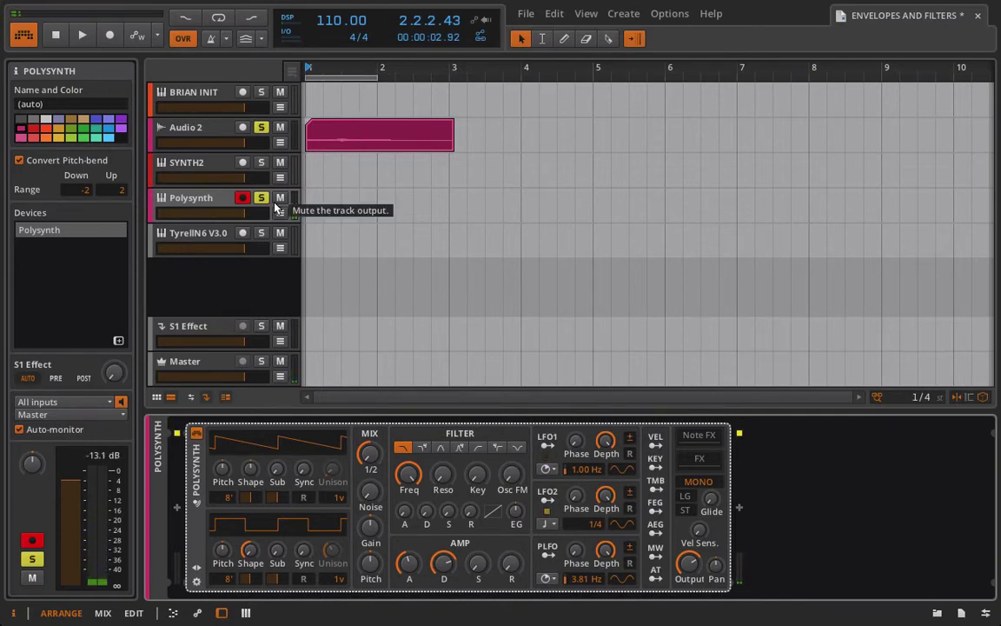
Reopen the Audio 2 clip's gain envelope, shorten the decay to just after beat 1.4 and raise its end point above -Inf
{"action": "left_click", "coordinate": [196, 129]}
{"action": "double_click", "coordinate": [389, 143]}
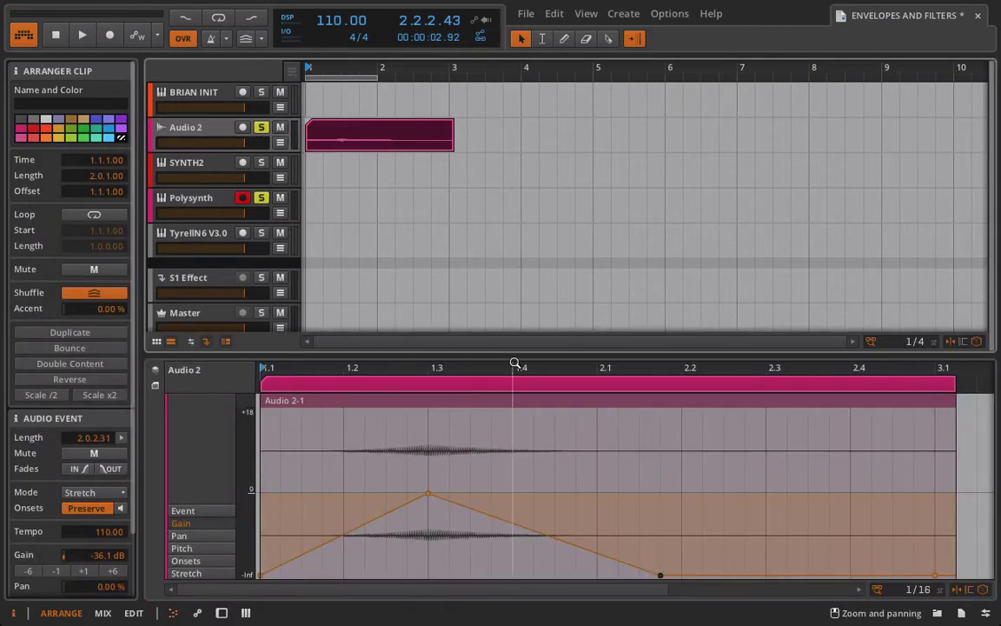
{"action": "left_click", "coordinate": [661, 577]}
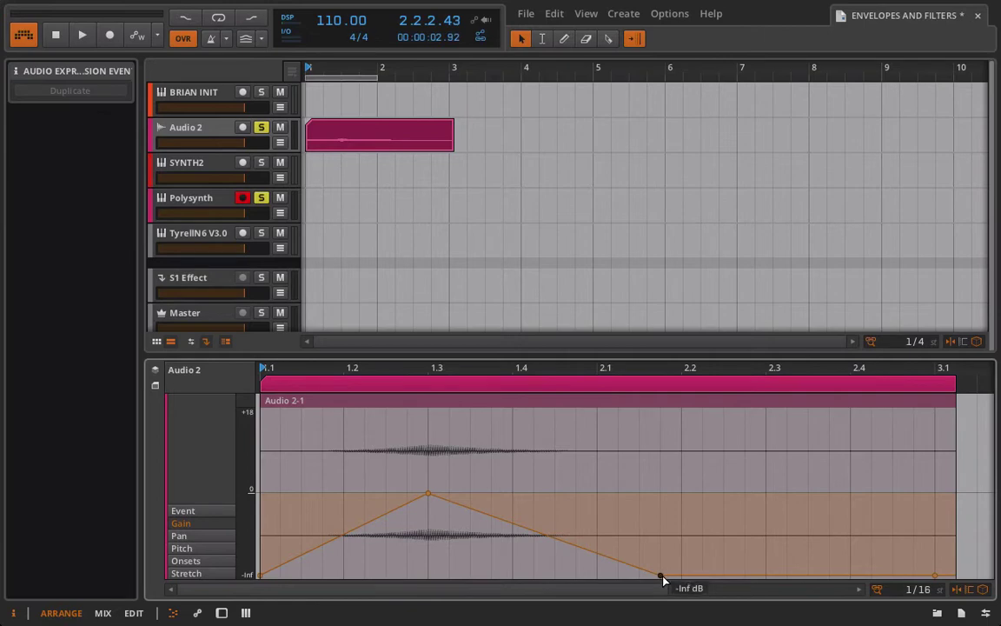
{"action": "left_click_drag", "start_coordinate": [661, 576], "coordinate": [534, 576]}
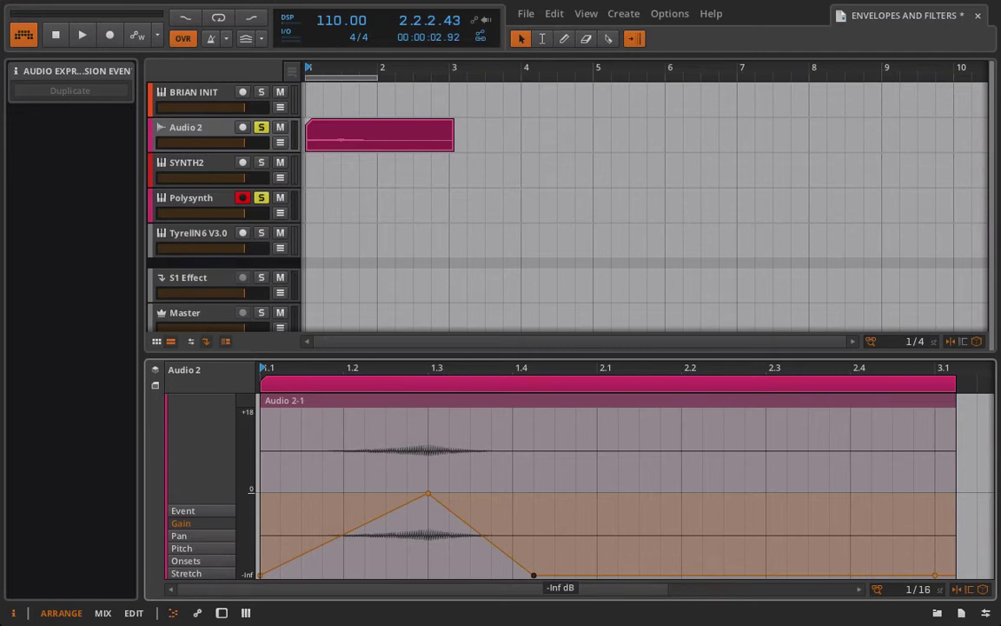
{"action": "left_click_drag", "start_coordinate": [533, 575], "coordinate": [533, 545]}
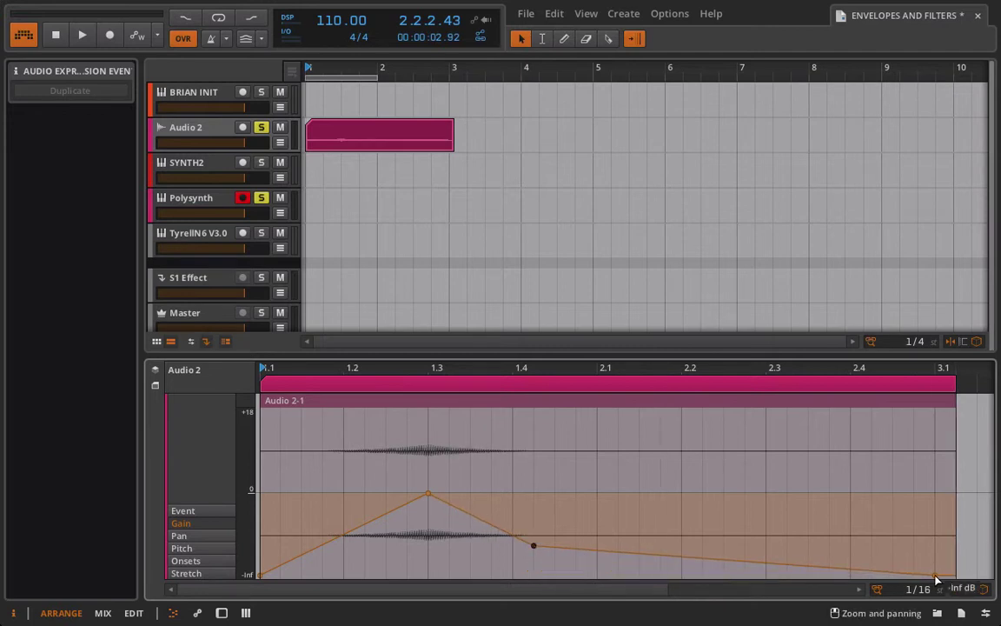
Reshape the clip's gain envelope into a level sustain of about -11 dB from just after beat 1.4 to between 2.3 and 2.4
{"action": "left_click_drag", "start_coordinate": [936, 578], "coordinate": [808, 549]}
{"action": "mouse_move", "coordinate": [532, 554]}
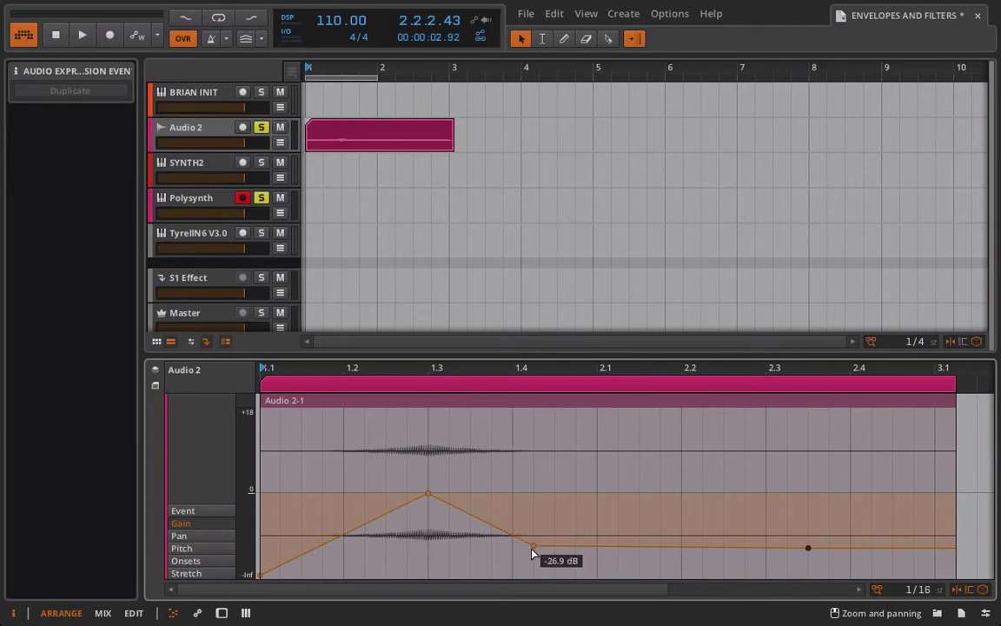
{"action": "left_click_drag", "start_coordinate": [533, 548], "coordinate": [530, 521]}
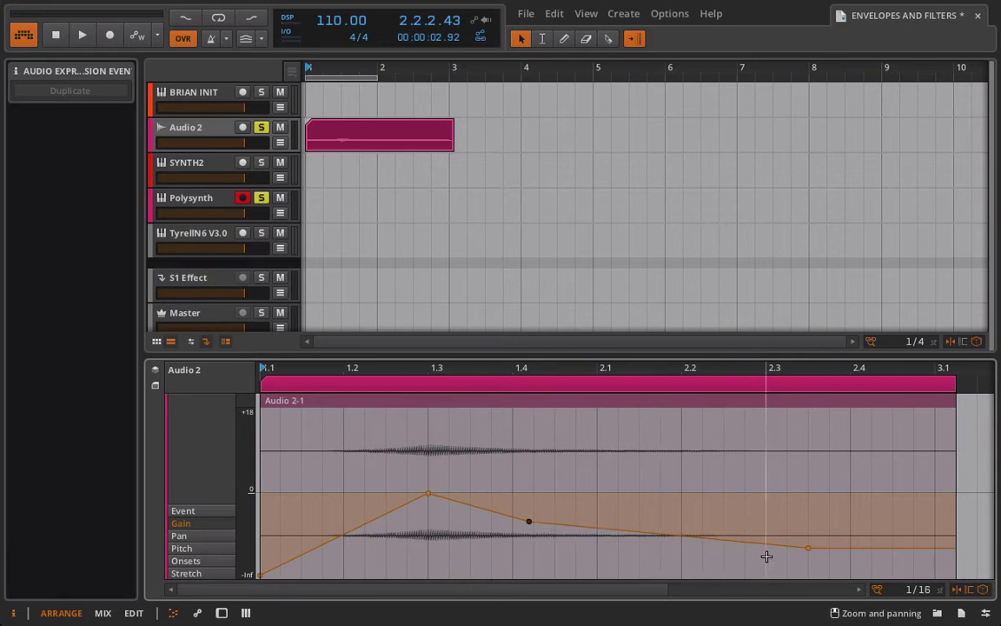
{"action": "left_click_drag", "start_coordinate": [810, 550], "coordinate": [808, 521]}
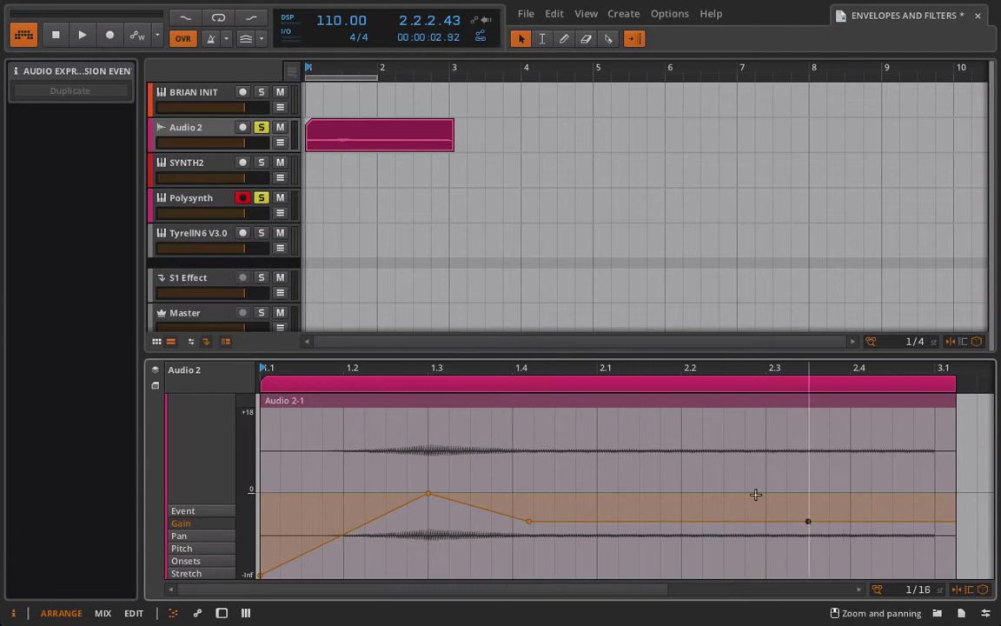
Enlarge the clip editor and audition the Audio 2 clip through its sustain section
{"action": "left_click_drag", "start_coordinate": [541, 355], "coordinate": [528, 228]}
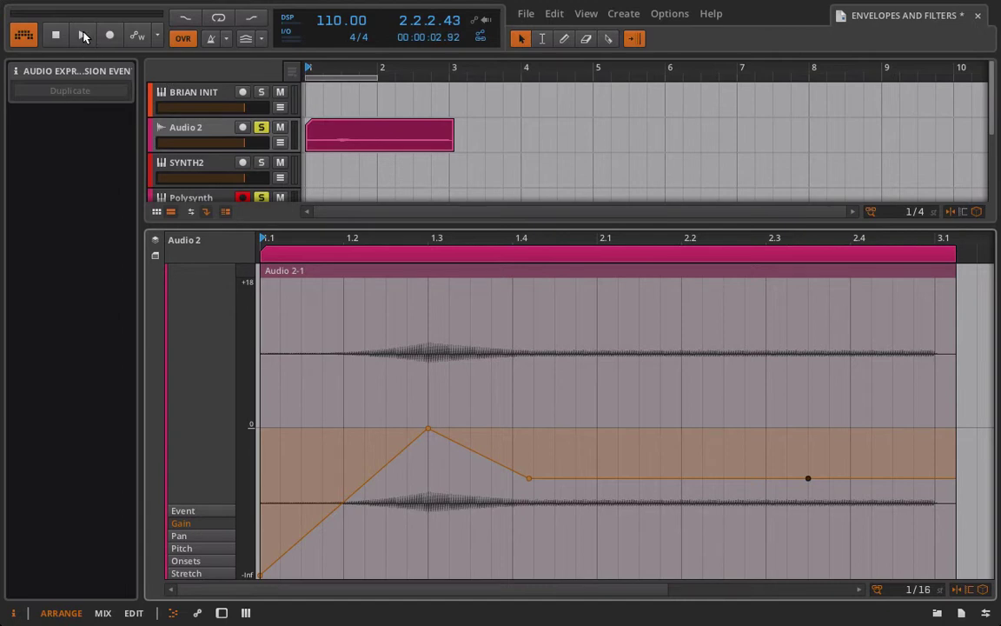
{"action": "left_click", "coordinate": [170, 123]}
{"action": "key", "text": "space"}
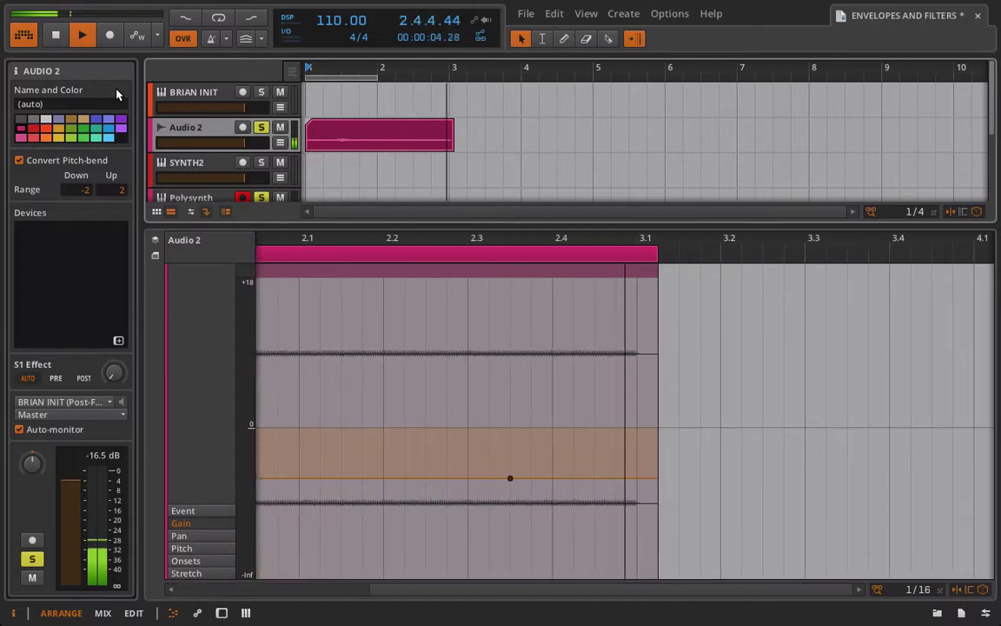
{"action": "key", "text": "space"}
Shrink the clip editor again, return to the Polysynth device and adjust its amp envelope's sustain
{"action": "left_click_drag", "start_coordinate": [245, 227], "coordinate": [241, 385]}
{"action": "left_click", "coordinate": [207, 209]}
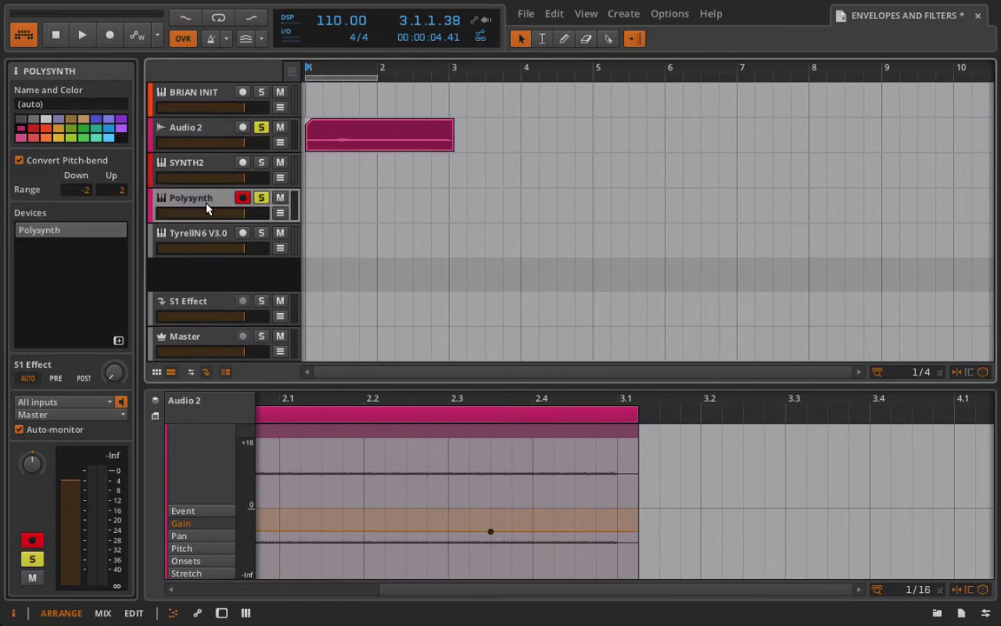
{"action": "key", "text": "d"}
{"action": "left_click", "coordinate": [474, 574]}
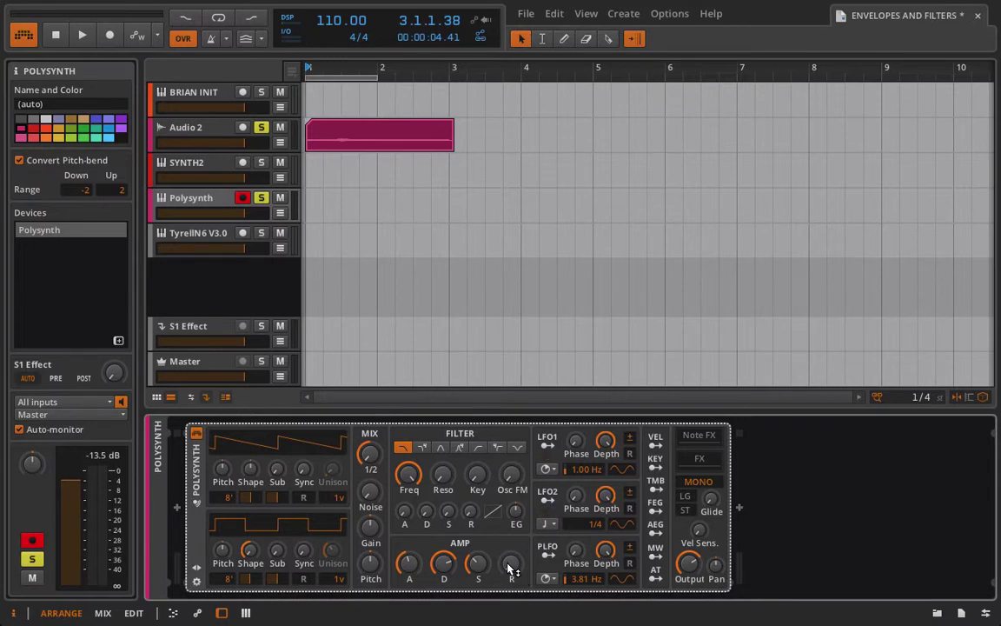
Reopen the Audio 2 clip's gain envelope, add a release ramp from the sustain down to -Inf at beat 3.1, and audition it
{"action": "left_click", "coordinate": [202, 129]}
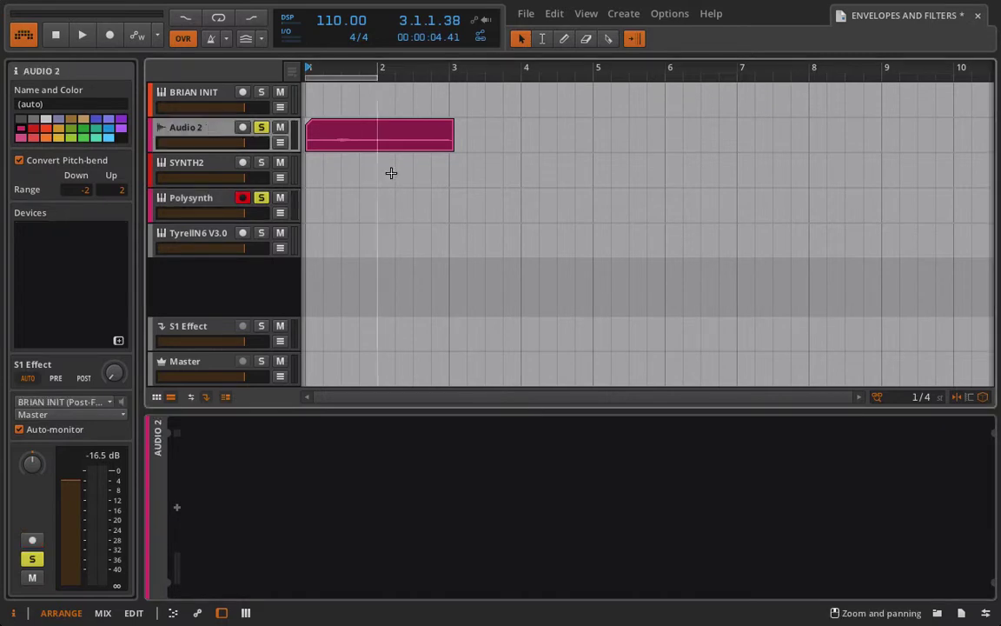
{"action": "left_click", "coordinate": [372, 144]}
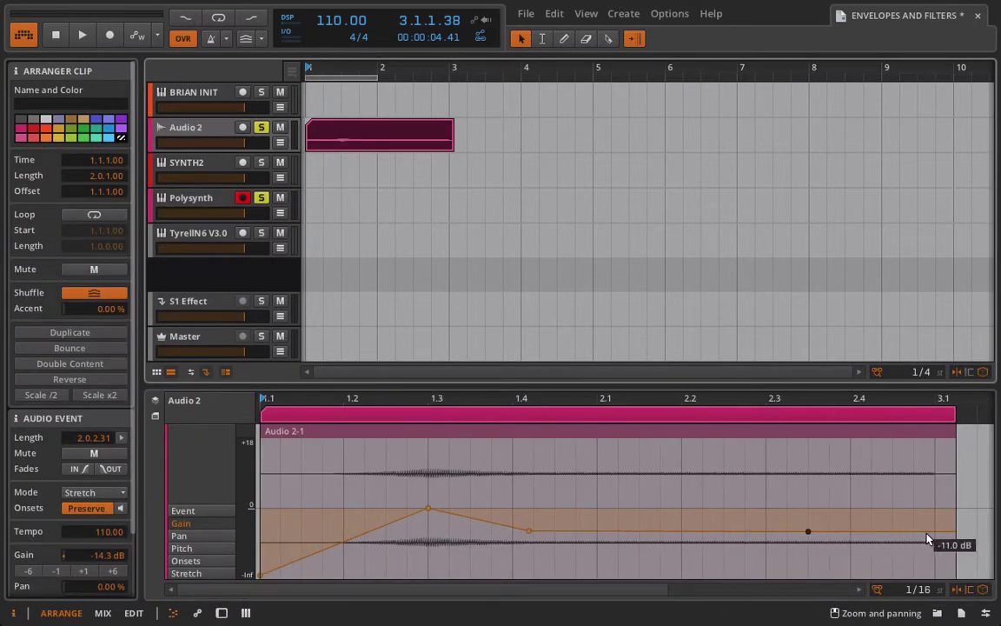
{"action": "left_click_drag", "start_coordinate": [937, 539], "coordinate": [935, 575]}
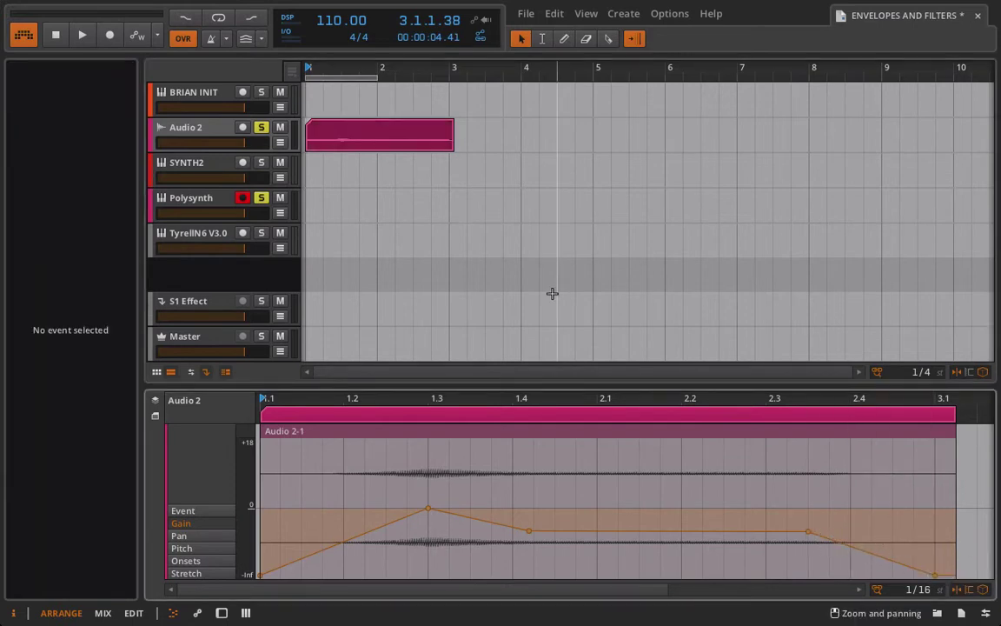
{"action": "key", "text": "space"}
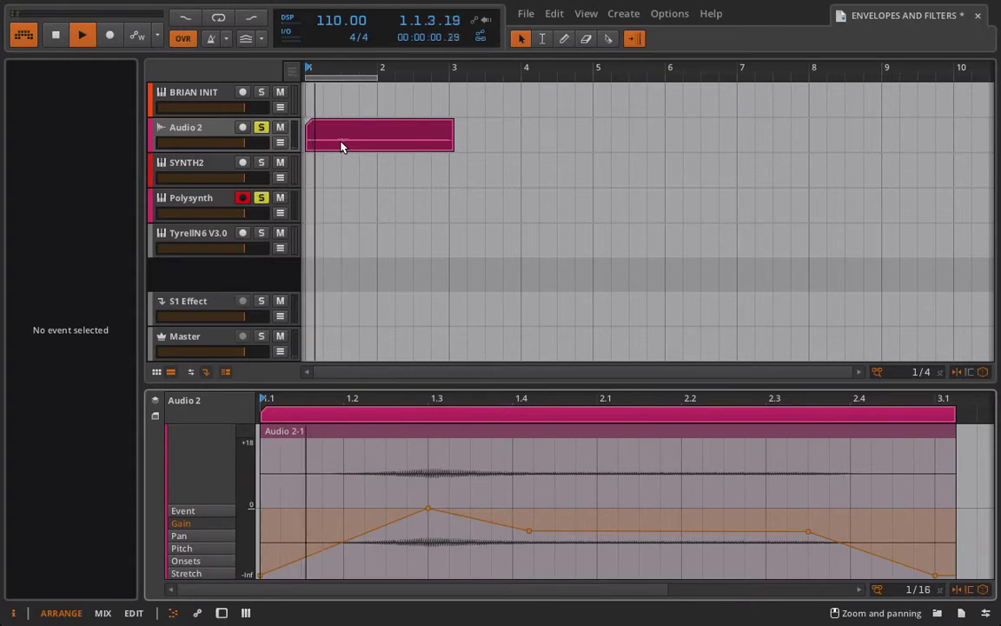
{"action": "key", "text": "space"}
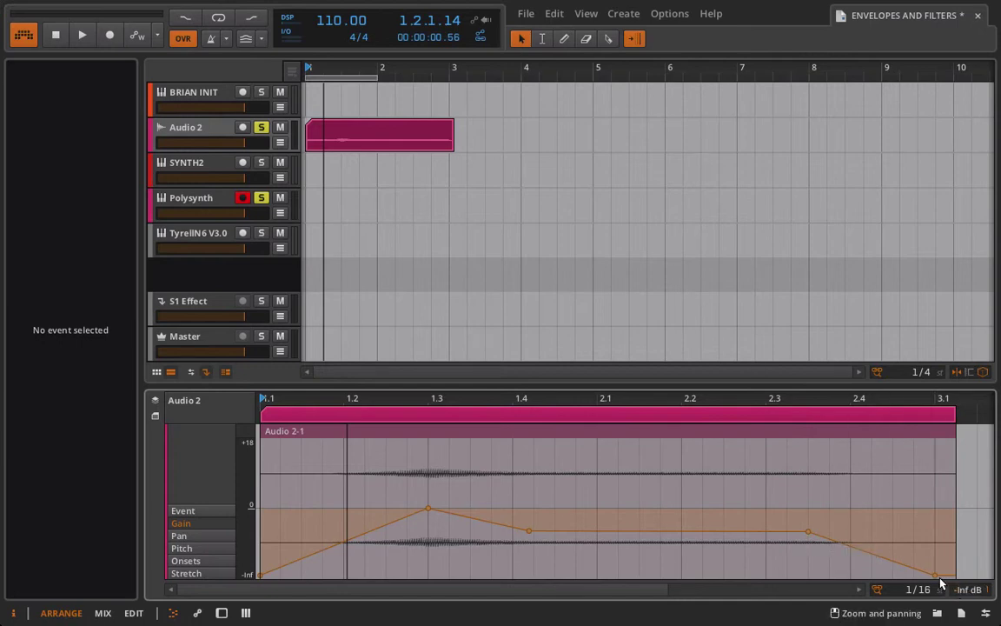
{"action": "key", "text": "space"}
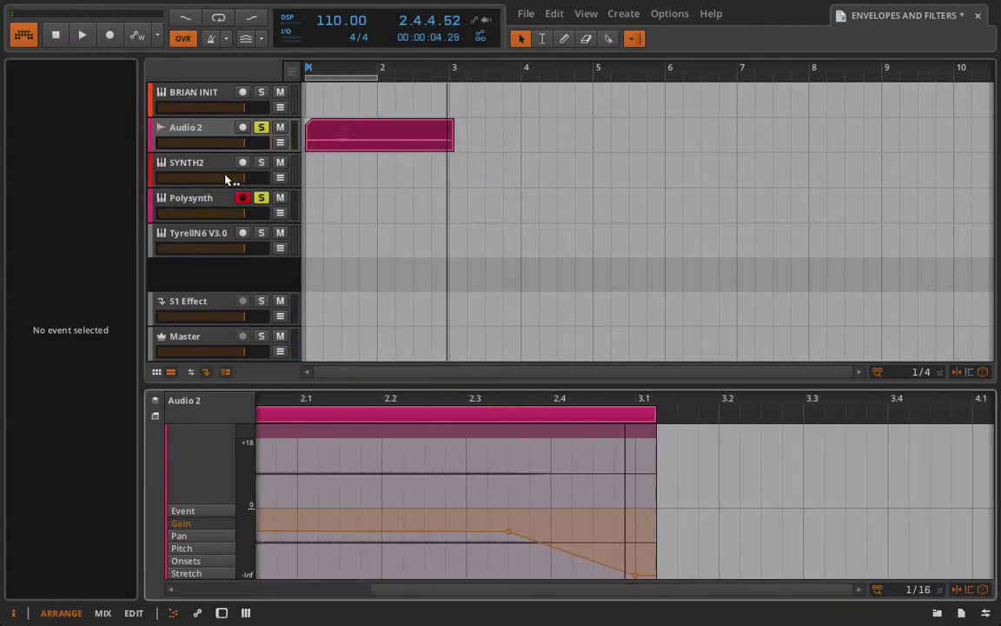
Return to the Polysynth and shape its amp envelope with a longer attack, some release and a sustain about halfway up
{"action": "left_click", "coordinate": [203, 201]}
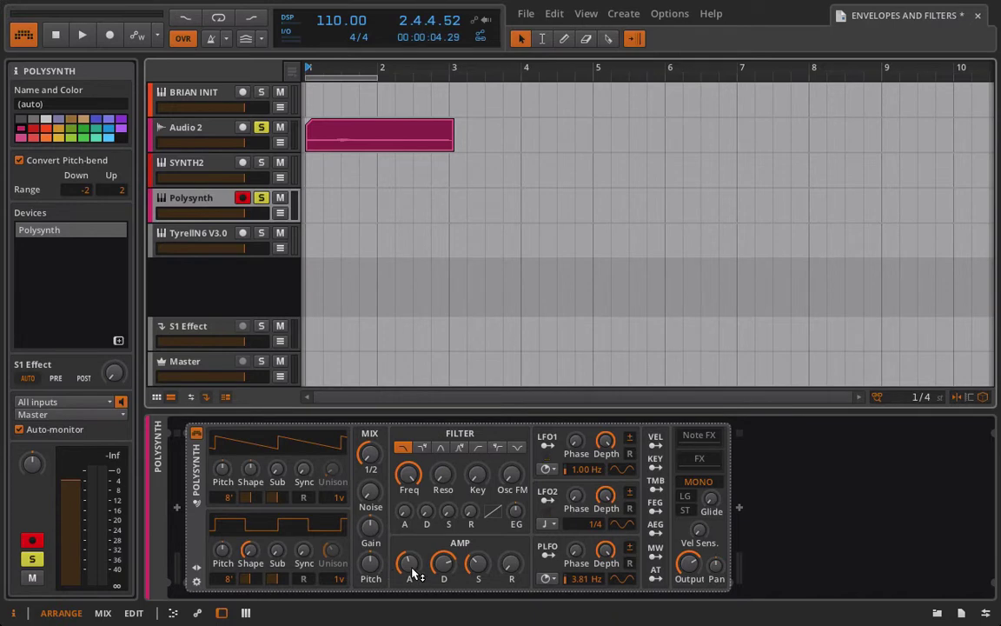
{"action": "left_click_drag", "start_coordinate": [412, 572], "coordinate": [439, 593]}
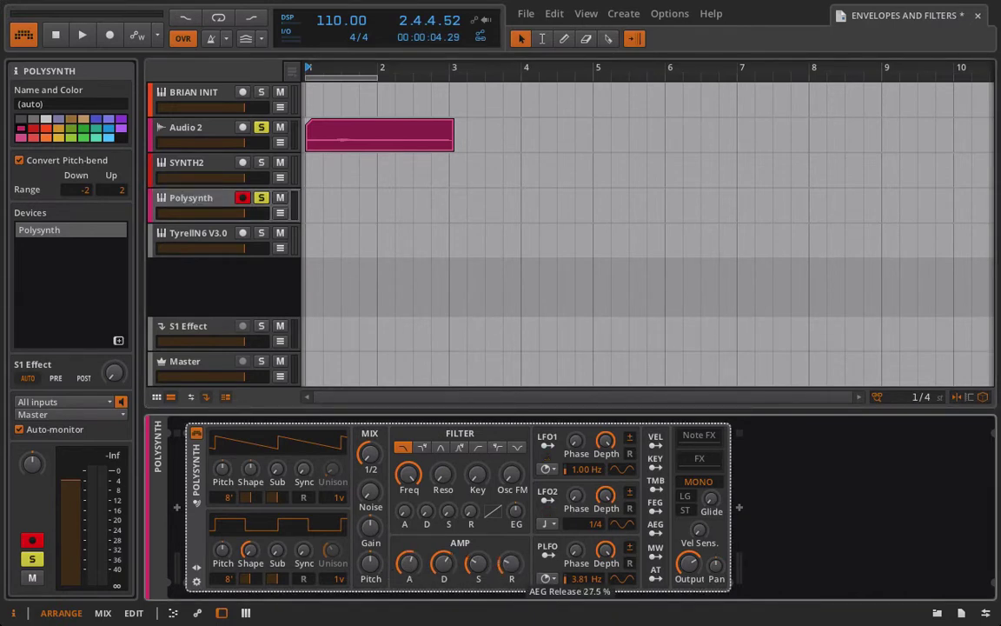
{"action": "left_click_drag", "start_coordinate": [515, 557], "coordinate": [515, 554]}
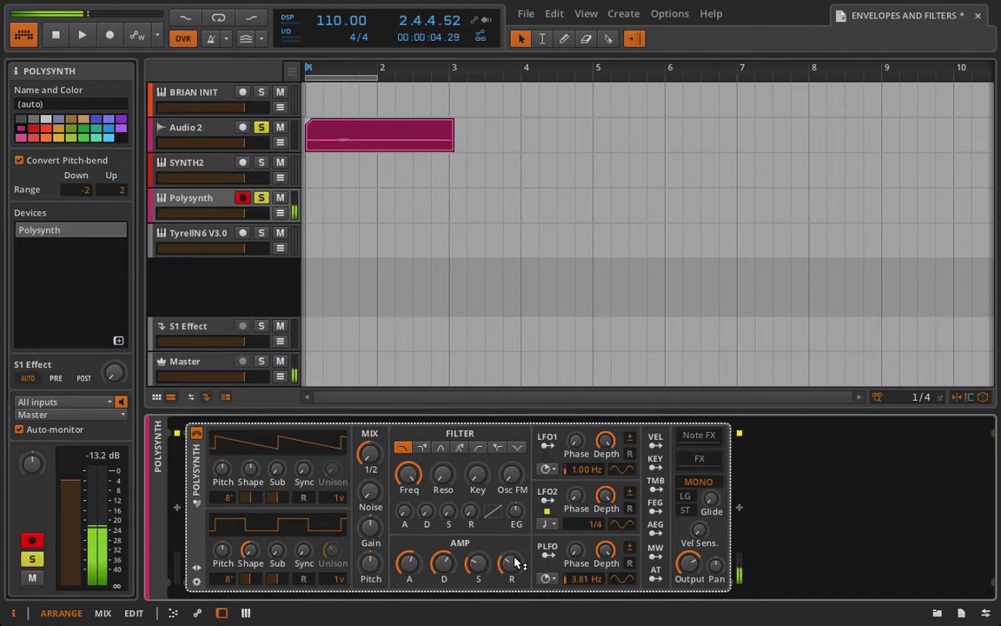
{"action": "left_click_drag", "start_coordinate": [475, 565], "coordinate": [480, 569]}
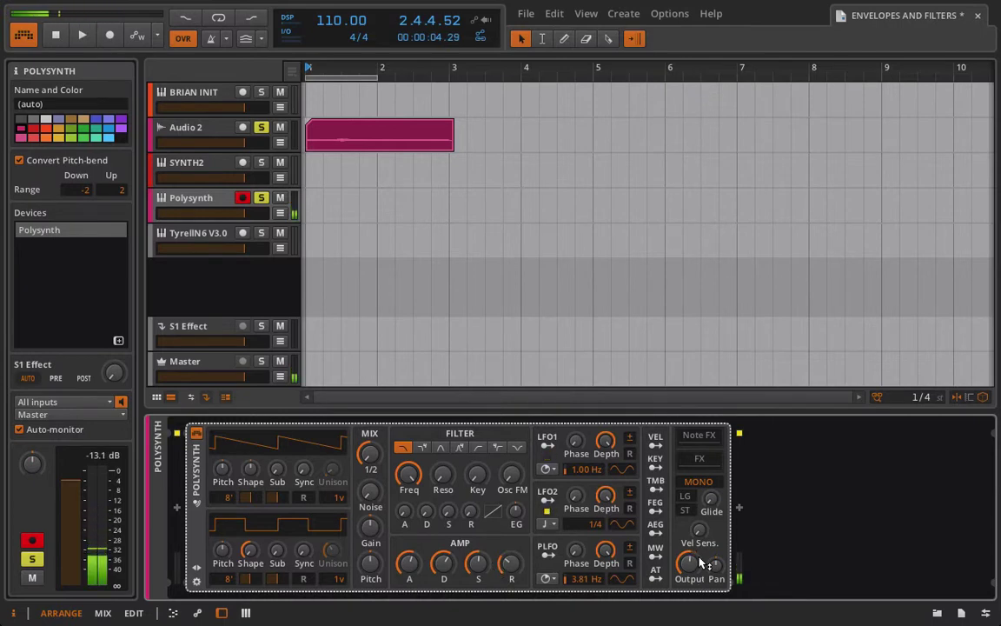
Play the Audio 2 clip and compare its gain envelope with the Polysynth's amp envelope settings
{"action": "left_click", "coordinate": [200, 126]}
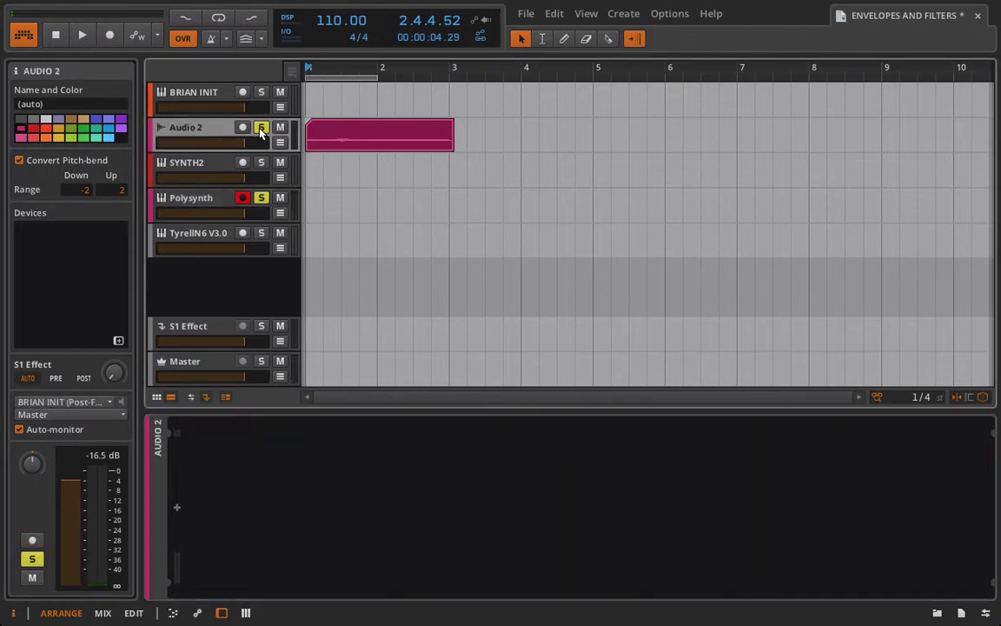
{"action": "key", "text": "space"}
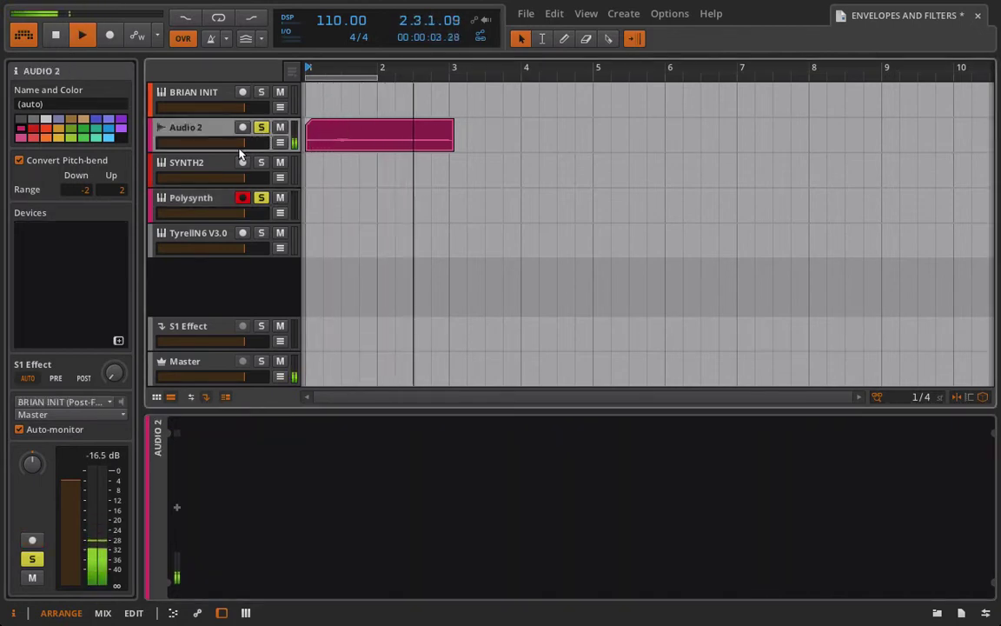
{"action": "key", "text": "space"}
{"action": "left_click", "coordinate": [205, 201]}
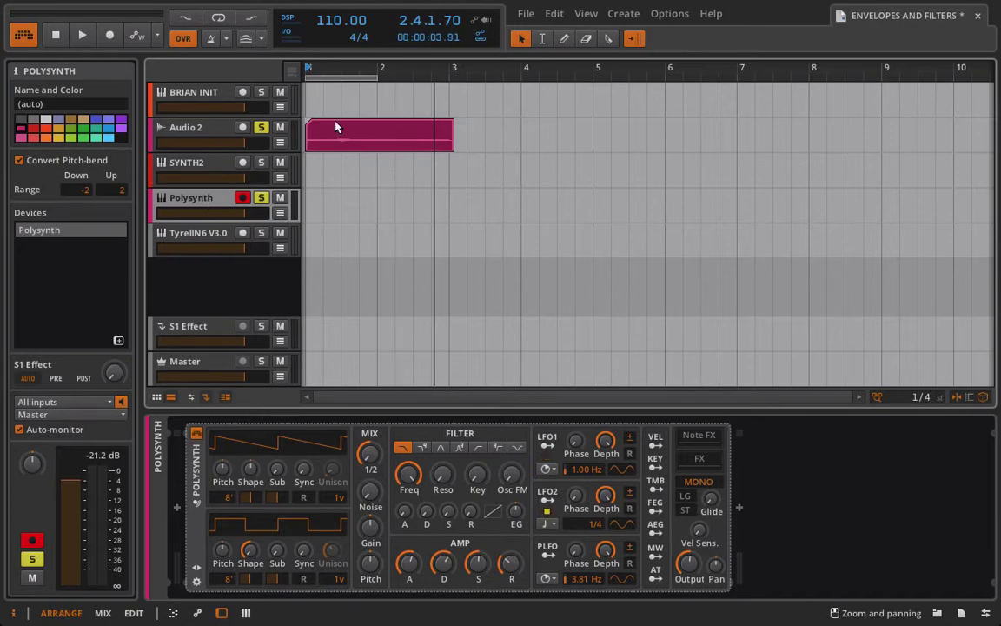
{"action": "left_click", "coordinate": [206, 128]}
{"action": "left_click", "coordinate": [380, 130]}
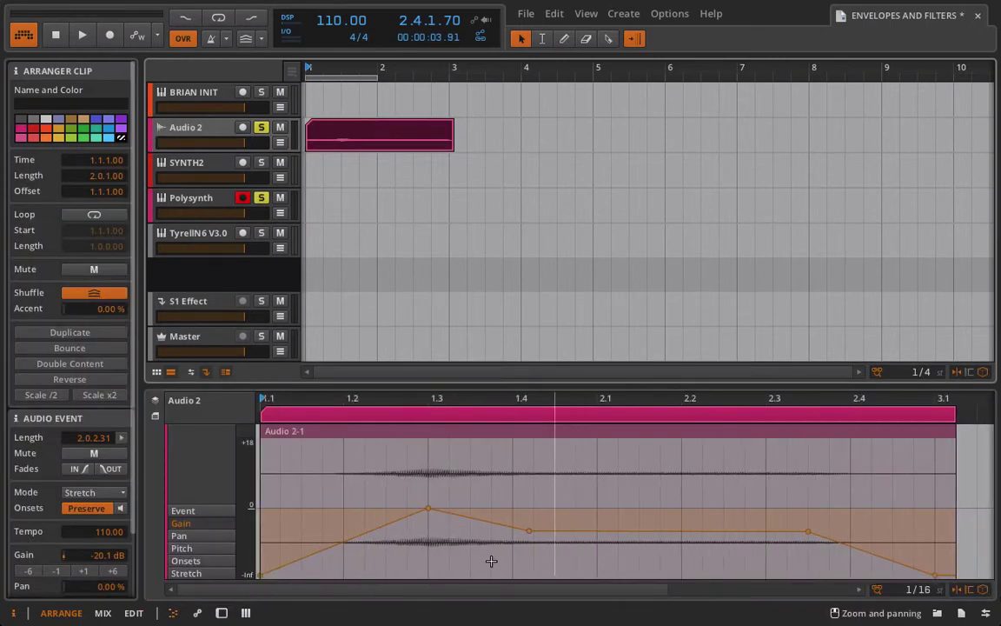
Return to the Polysynth device and turn its amp envelope's sustain, release and attack all the way down
{"action": "left_click", "coordinate": [193, 210]}
{"action": "key", "text": "d"}
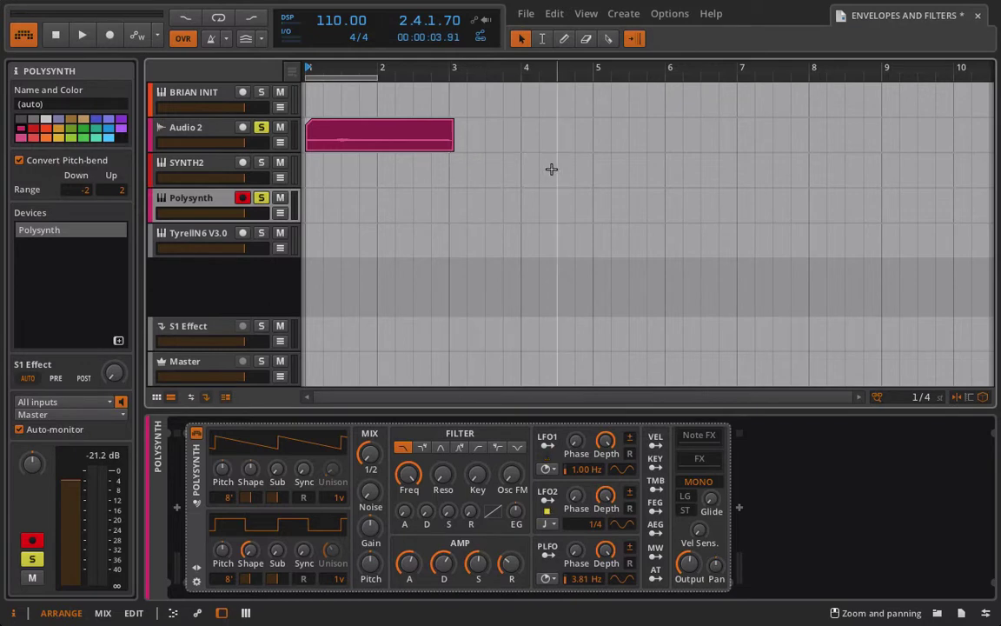
{"action": "left_click_drag", "start_coordinate": [480, 564], "coordinate": [480, 617]}
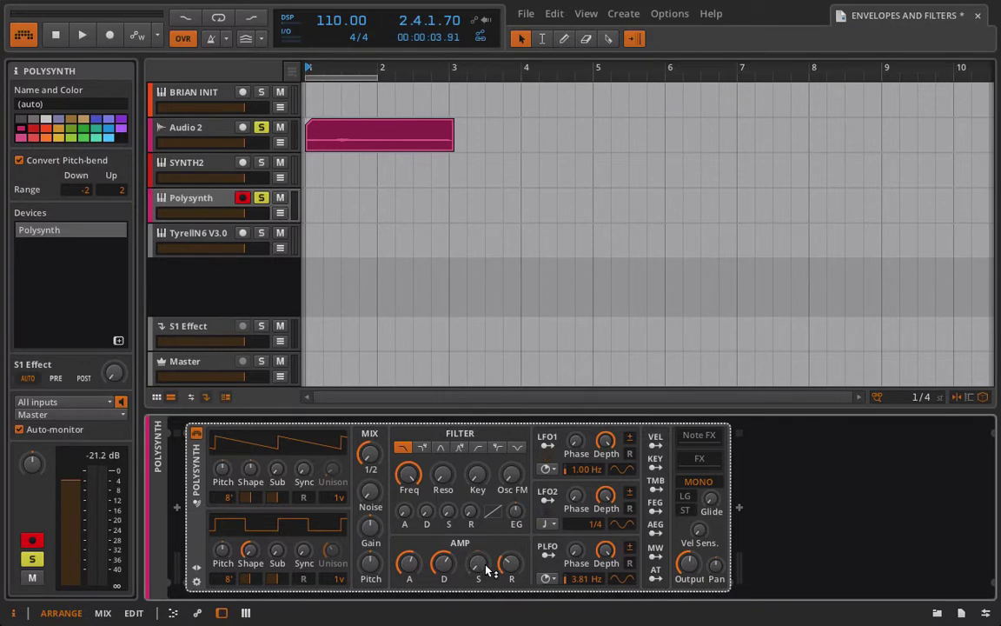
{"action": "left_click_drag", "start_coordinate": [510, 562], "coordinate": [511, 616]}
{"action": "left_click_drag", "start_coordinate": [413, 562], "coordinate": [414, 559]}
{"action": "left_click_drag", "start_coordinate": [416, 565], "coordinate": [415, 608]}
Try shorter amp decays on the Polysynth, reducing the decay to about 49 % and further to a very short value
{"action": "left_click_drag", "start_coordinate": [441, 566], "coordinate": [441, 567]}
{"action": "left_click_drag", "start_coordinate": [441, 567], "coordinate": [441, 567]}
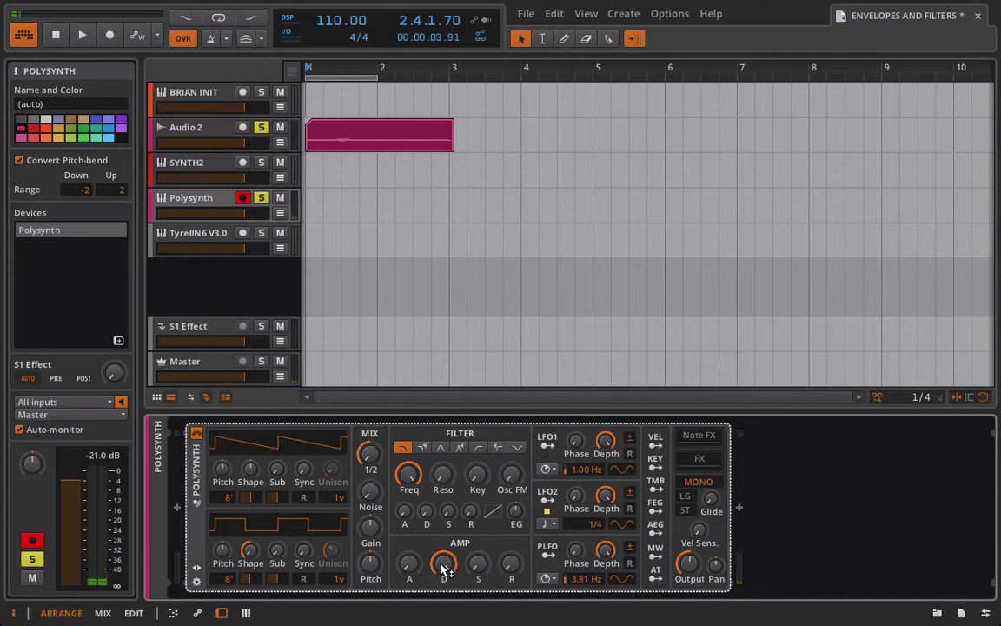
{"action": "left_click_drag", "start_coordinate": [442, 567], "coordinate": [442, 610]}
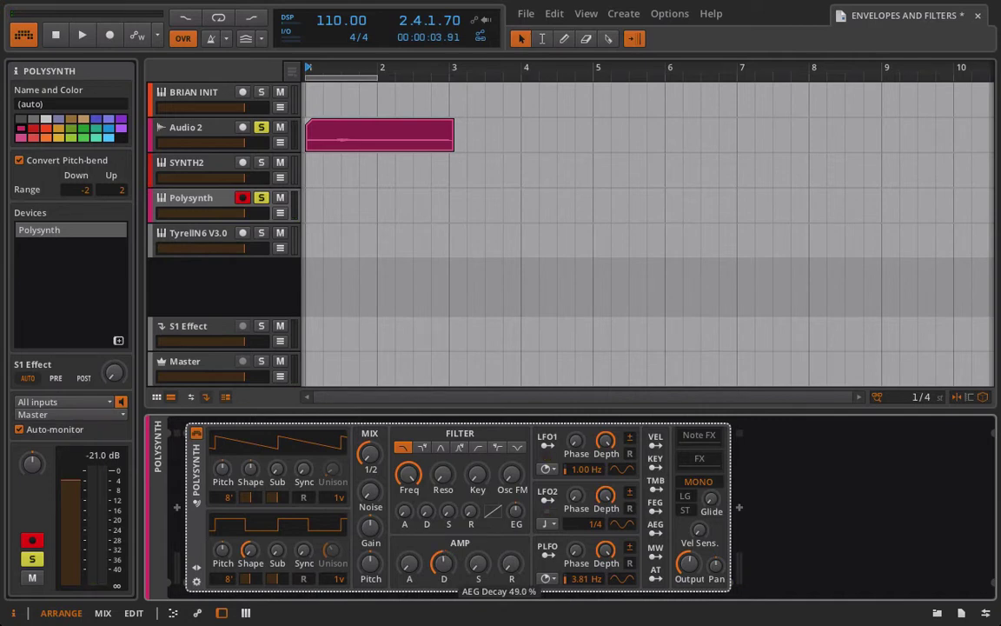
{"action": "left_click_drag", "start_coordinate": [443, 569], "coordinate": [443, 571]}
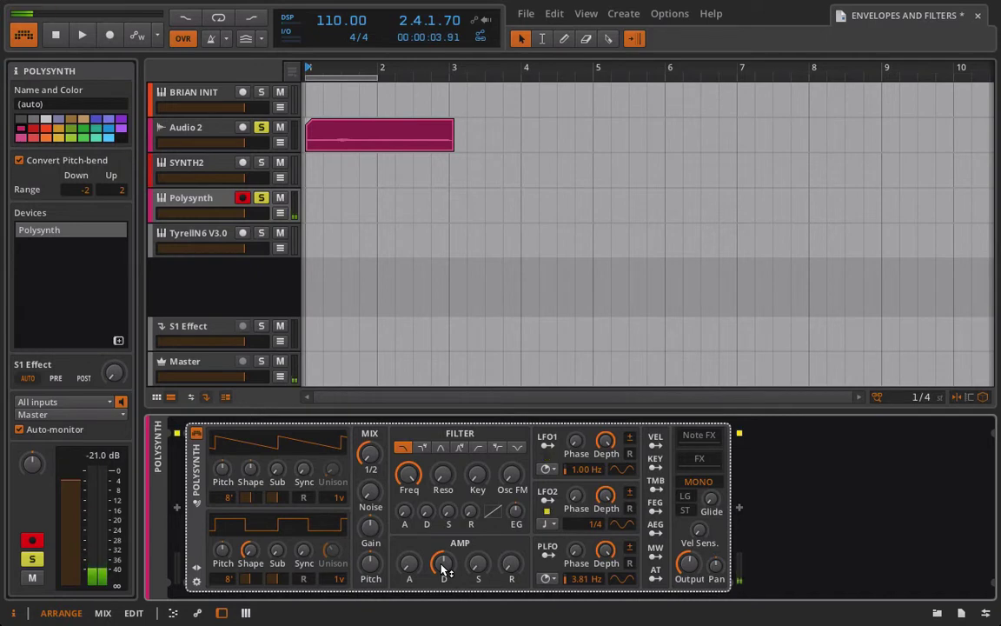
{"action": "mouse_move", "coordinate": [443, 571]}
{"action": "left_mouse_down"}
{"action": "mouse_move", "coordinate": [444, 532]}
{"action": "mouse_move", "coordinate": [444, 570]}
{"action": "left_mouse_up"}
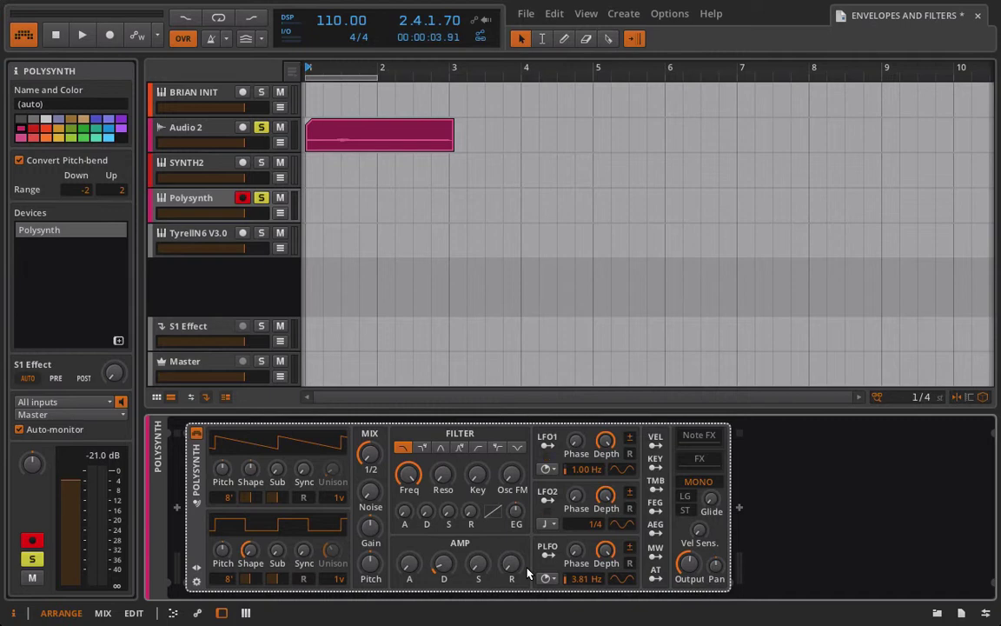
Lengthen the Polysynth's amp decay and raise its sustain, balancing the two settings against each other
{"action": "left_click_drag", "start_coordinate": [443, 565], "coordinate": [443, 553]}
{"action": "mouse_move", "coordinate": [478, 563]}
{"action": "left_mouse_down"}
{"action": "mouse_move", "coordinate": [478, 483]}
{"action": "mouse_move", "coordinate": [480, 568]}
{"action": "left_mouse_up"}
{"action": "left_click_drag", "start_coordinate": [449, 562], "coordinate": [450, 561]}
{"action": "left_click_drag", "start_coordinate": [476, 565], "coordinate": [477, 571]}
Open the Massive plug-in on the SYNTH2 track, show its envelope 4, and move the plug-in window clear of the track list
{"action": "left_click", "coordinate": [186, 167]}
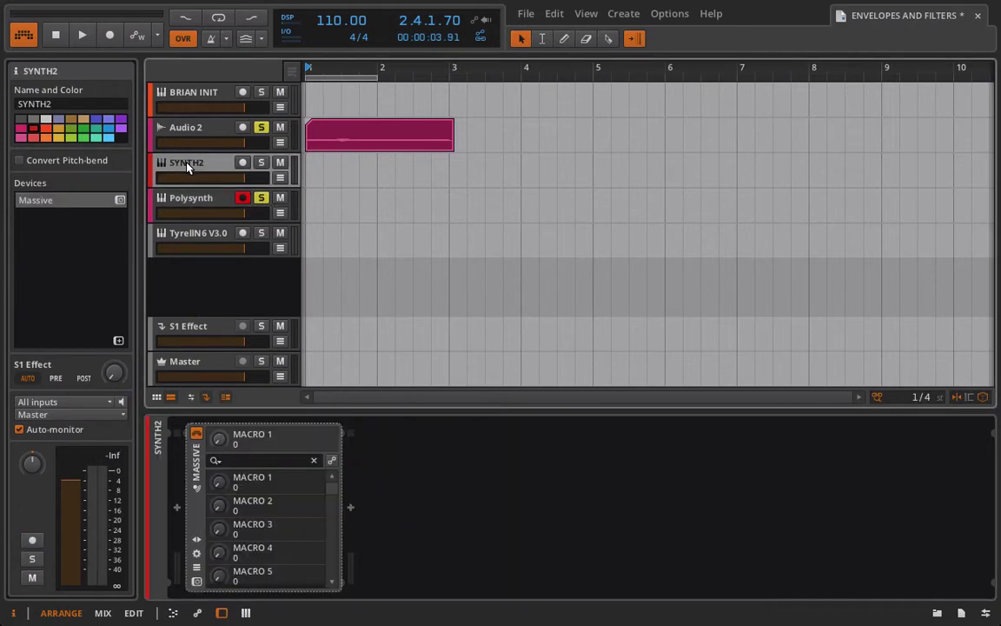
{"action": "left_click", "coordinate": [196, 580]}
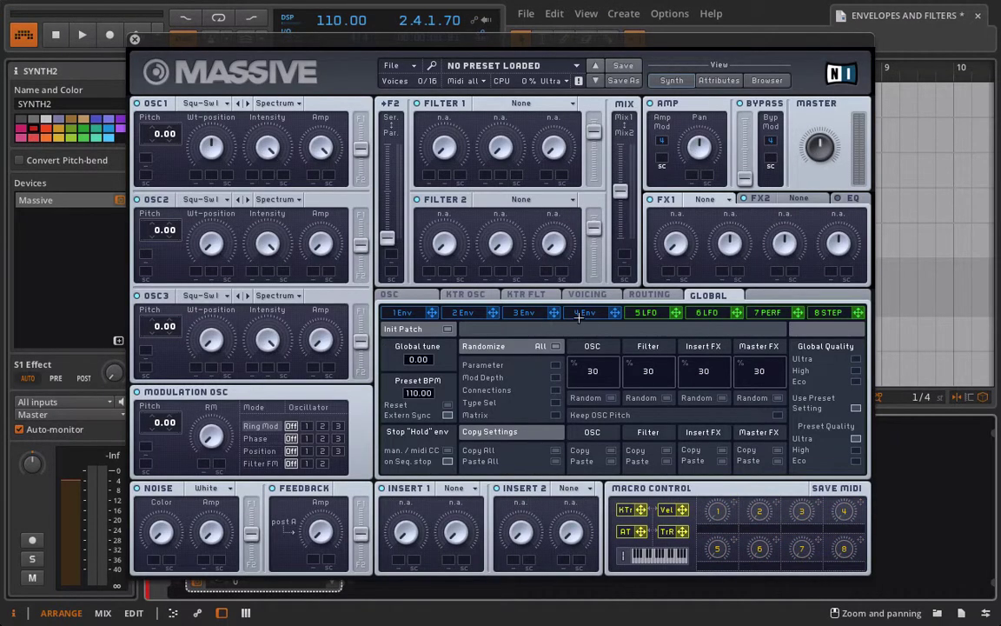
{"action": "left_click", "coordinate": [581, 314]}
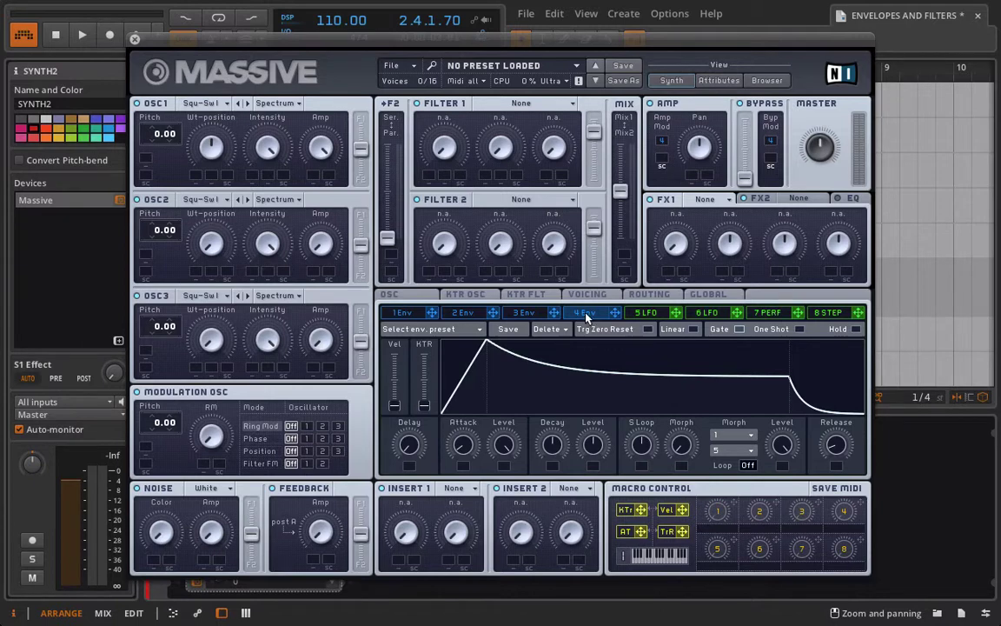
{"action": "left_click_drag", "start_coordinate": [375, 40], "coordinate": [730, 47]}
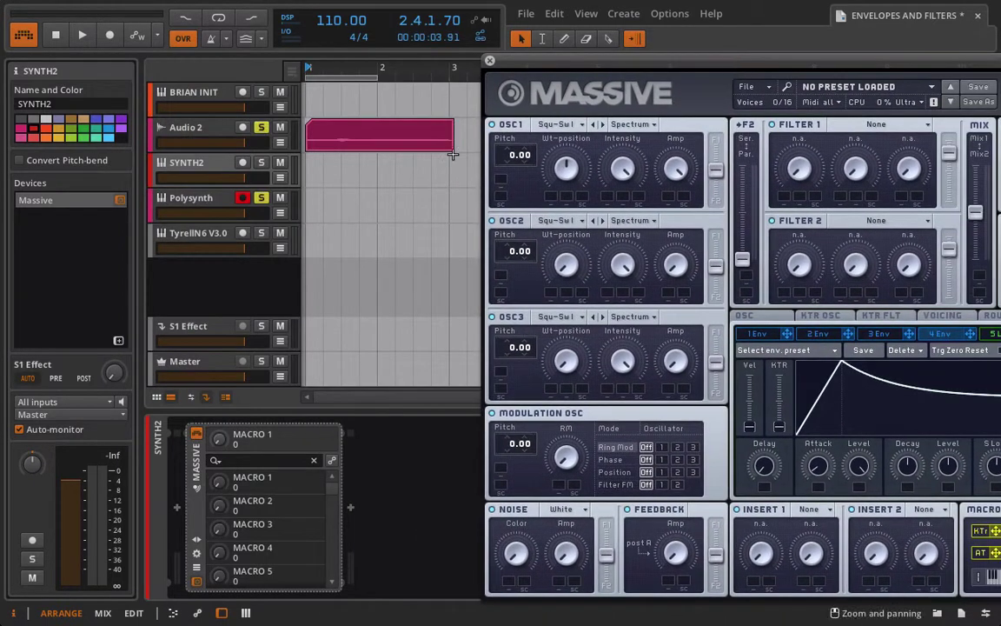
Switch record arm and solo from the Polysynth track to SYNTH2, and bring the Massive window back into full view
{"action": "left_click", "coordinate": [233, 200]}
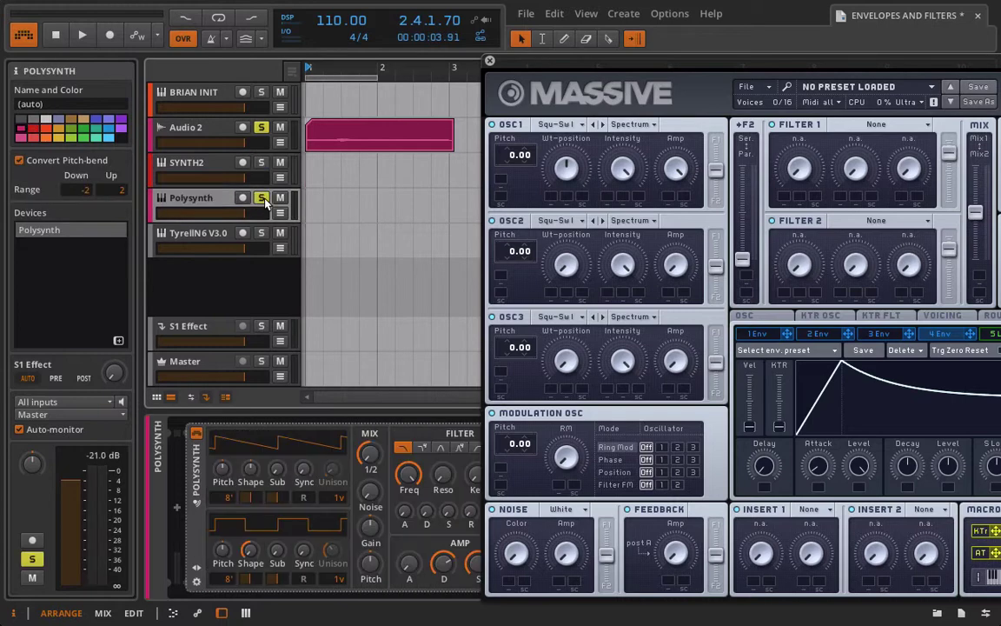
{"action": "left_click", "coordinate": [262, 198]}
{"action": "left_click", "coordinate": [242, 163]}
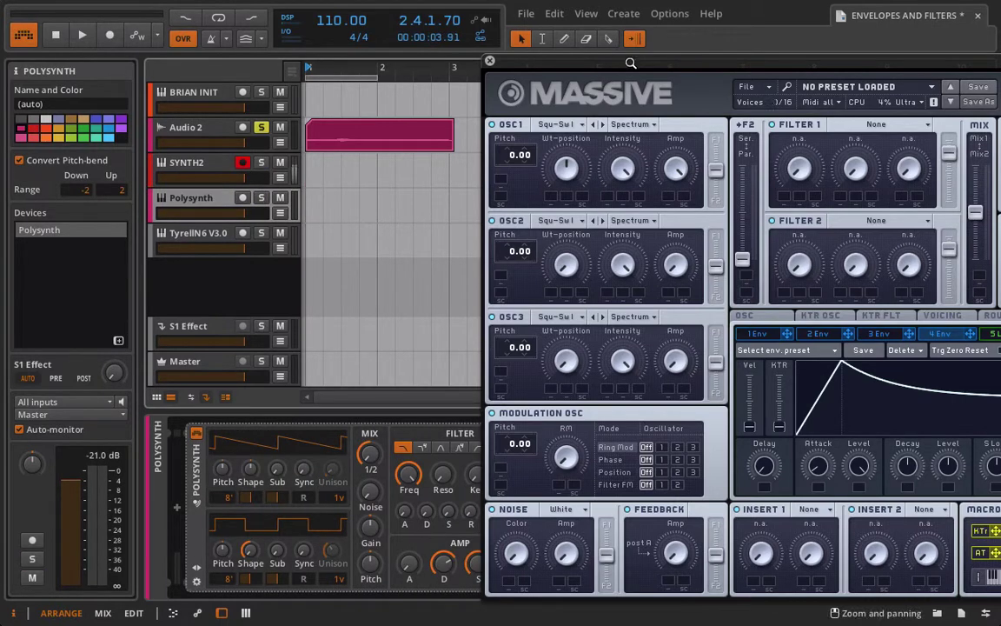
{"action": "left_click", "coordinate": [261, 163]}
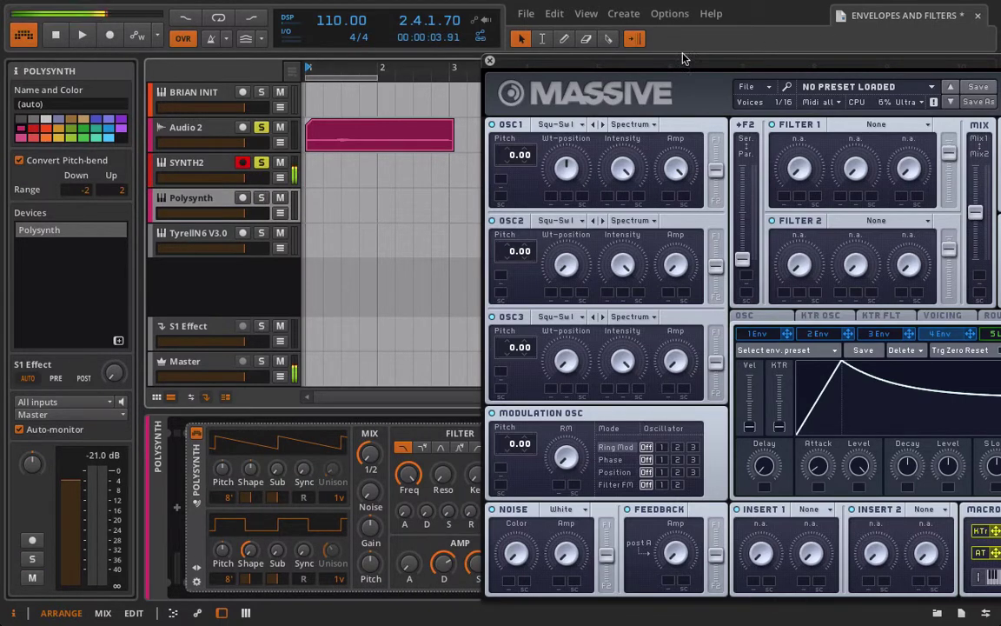
{"action": "left_click_drag", "start_coordinate": [606, 57], "coordinate": [334, 60]}
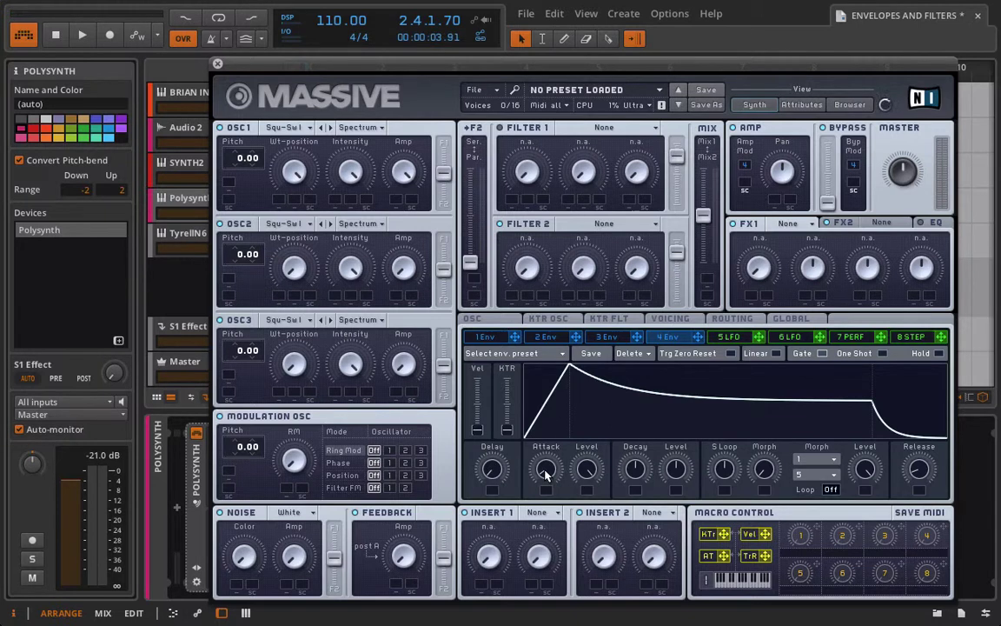
Shorten the attack of Massive's envelope 4, then try a long decay followed by a much shorter one
{"action": "left_click_drag", "start_coordinate": [546, 472], "coordinate": [536, 623]}
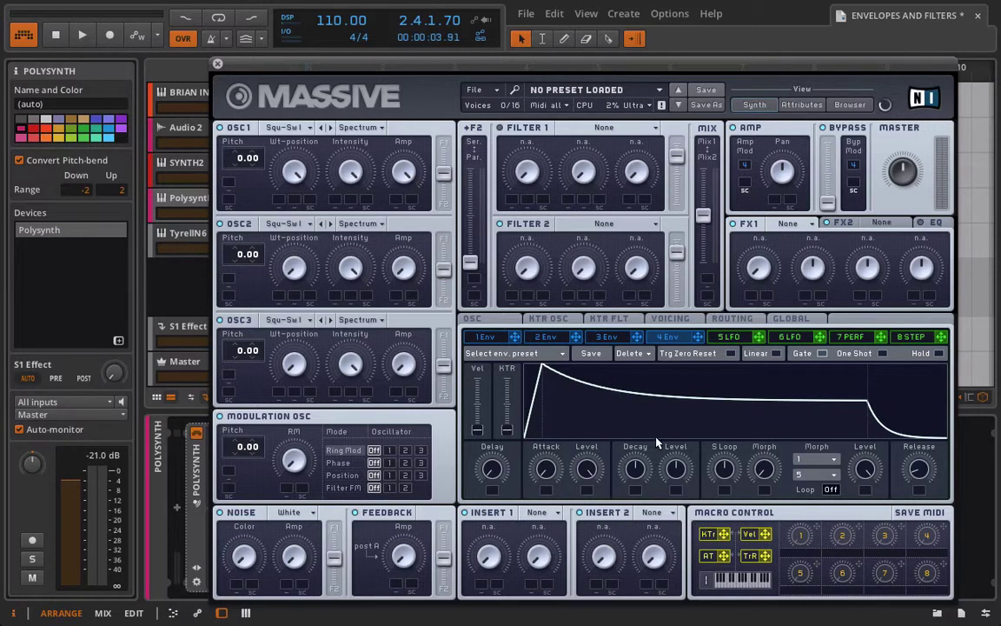
{"action": "left_click_drag", "start_coordinate": [631, 471], "coordinate": [685, 2]}
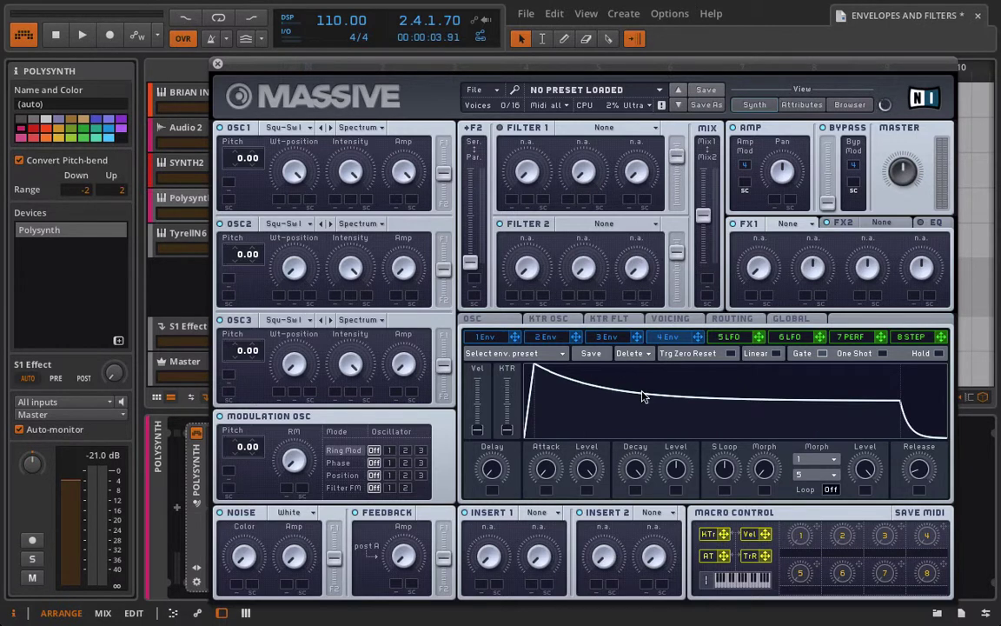
{"action": "left_click_drag", "start_coordinate": [642, 397], "coordinate": [612, 538]}
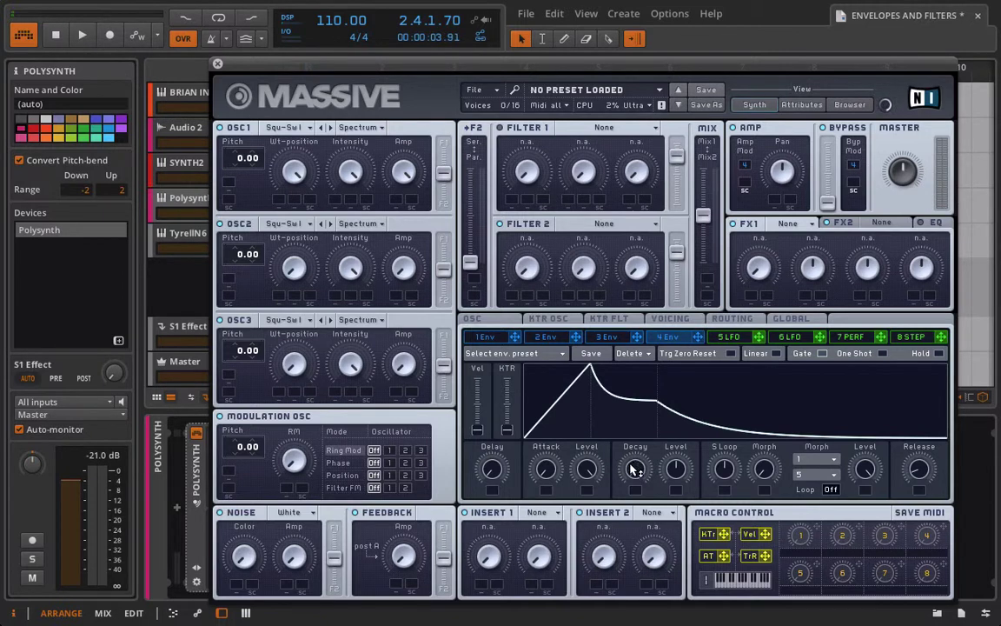
Try envelope 4's decay level at its minimum and then at its maximum in Massive
{"action": "mouse_move", "coordinate": [590, 432]}
{"action": "left_mouse_down"}
{"action": "mouse_move", "coordinate": [590, 496]}
{"action": "mouse_move", "coordinate": [590, 432]}
{"action": "left_mouse_up"}
{"action": "left_click_drag", "start_coordinate": [679, 470], "coordinate": [687, 304]}
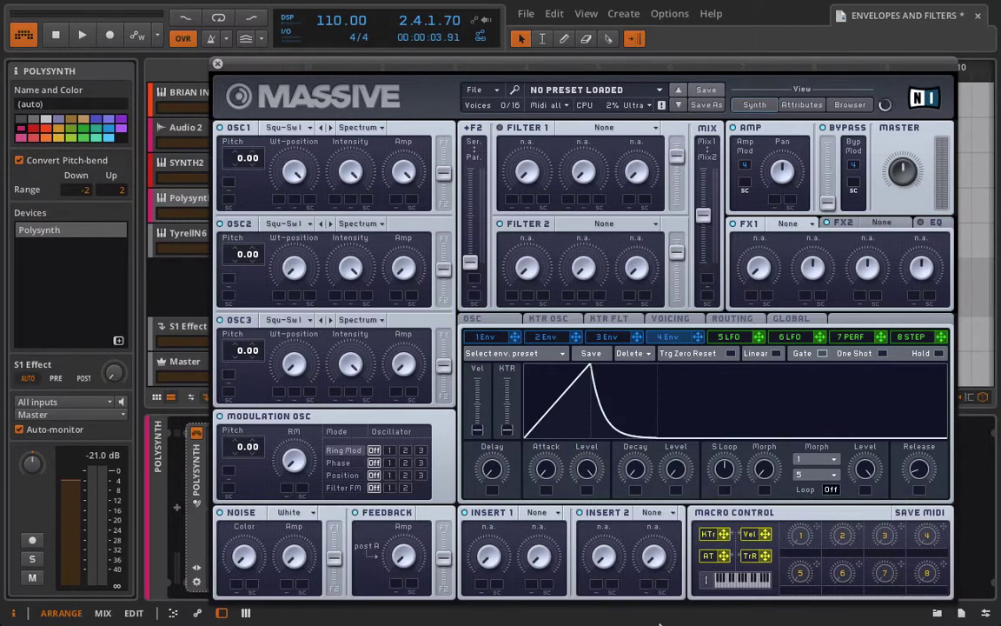
{"action": "left_click_drag", "start_coordinate": [673, 470], "coordinate": [636, 240]}
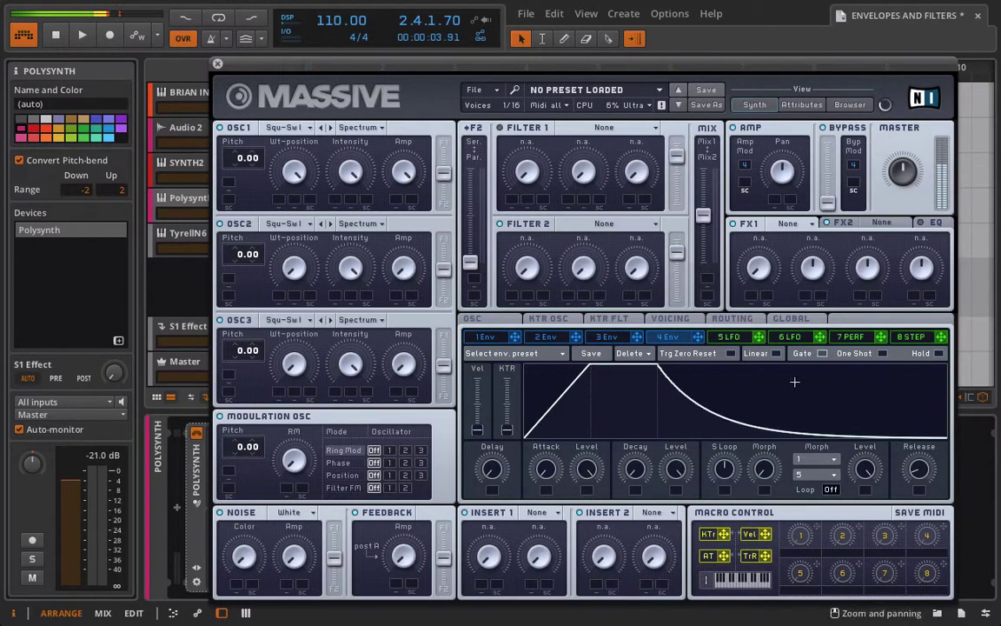
Shorten envelope 4's release and attack, and compare maximum, minimum and medium decay times with different decay levels
{"action": "left_click_drag", "start_coordinate": [908, 469], "coordinate": [923, 623]}
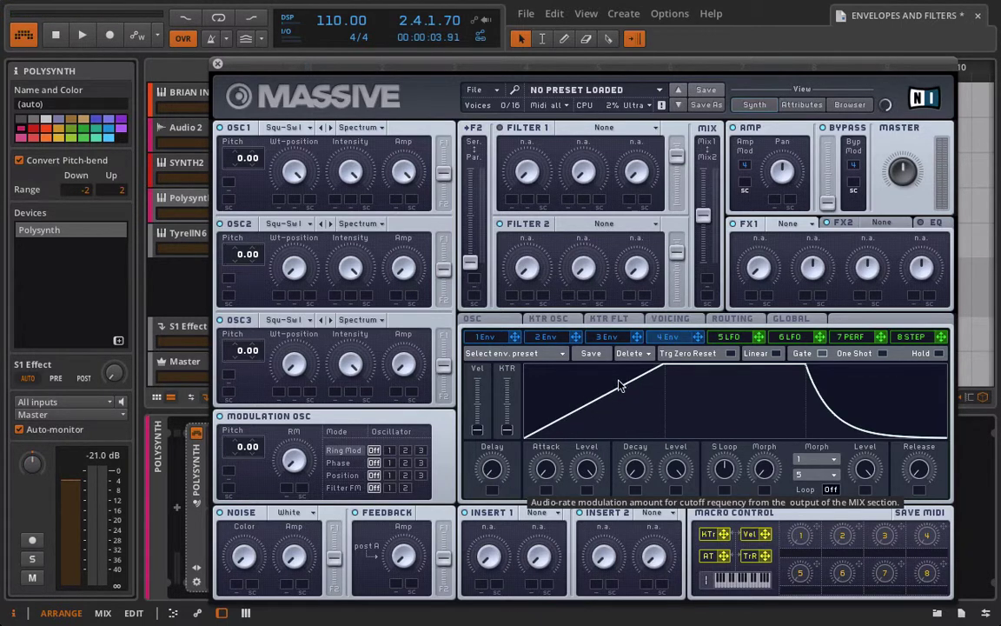
{"action": "left_click_drag", "start_coordinate": [545, 474], "coordinate": [534, 552]}
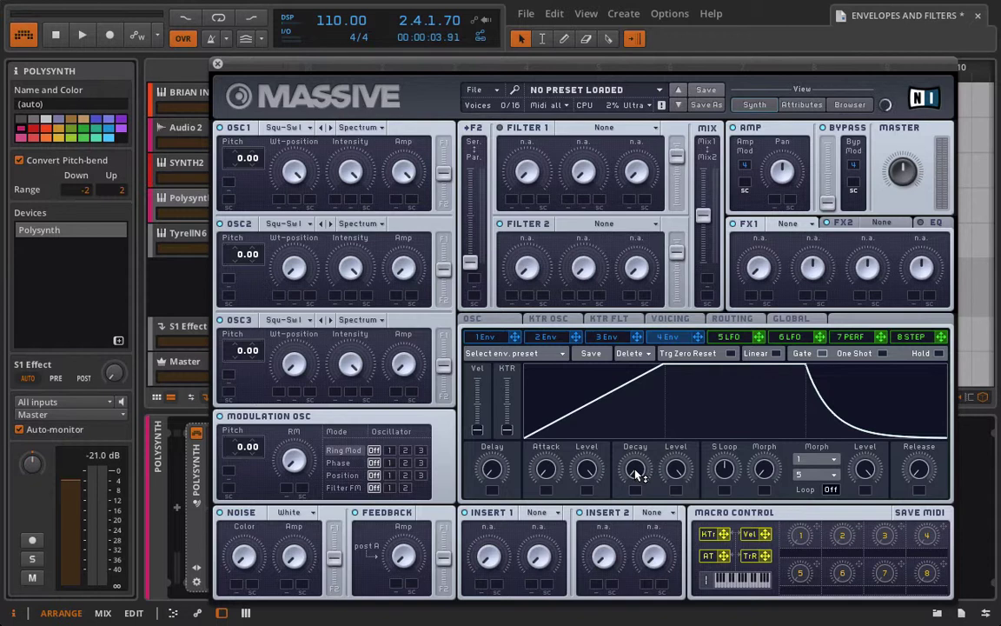
{"action": "left_click_drag", "start_coordinate": [638, 473], "coordinate": [632, 5]}
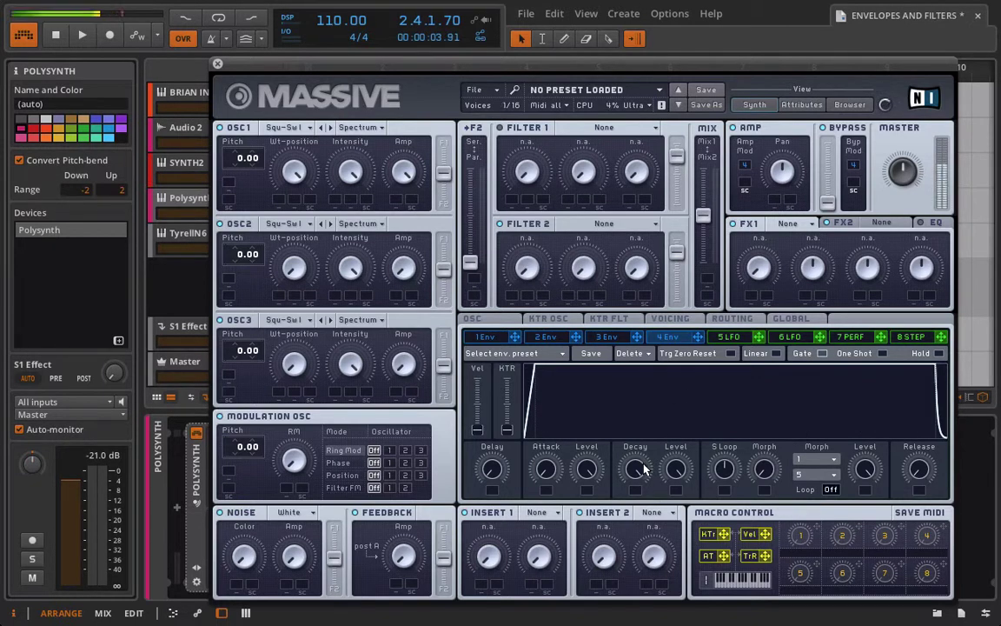
{"action": "left_click_drag", "start_coordinate": [644, 469], "coordinate": [646, 624]}
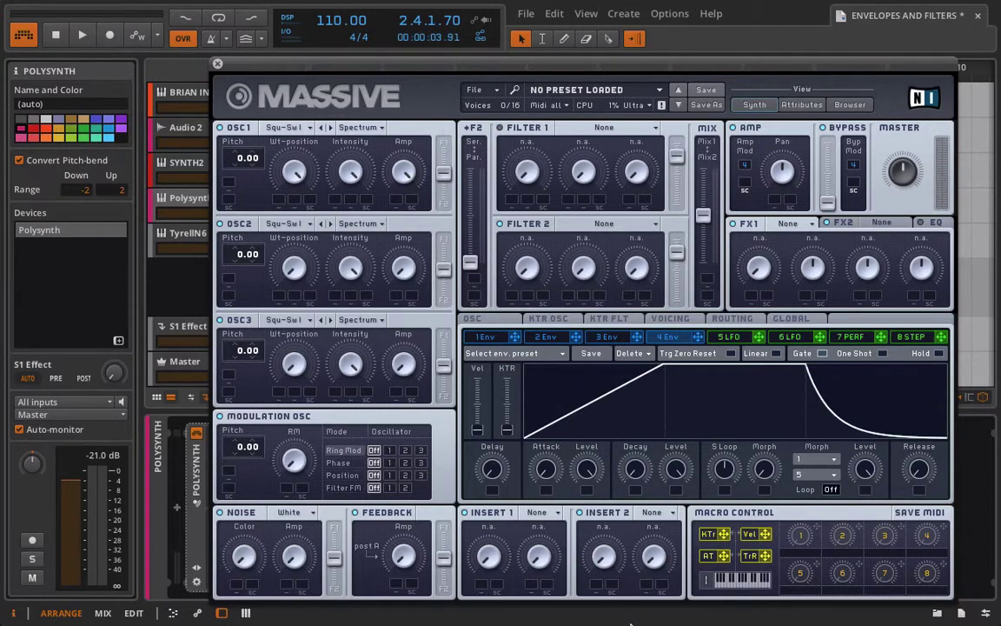
{"action": "left_click_drag", "start_coordinate": [643, 474], "coordinate": [627, 290]}
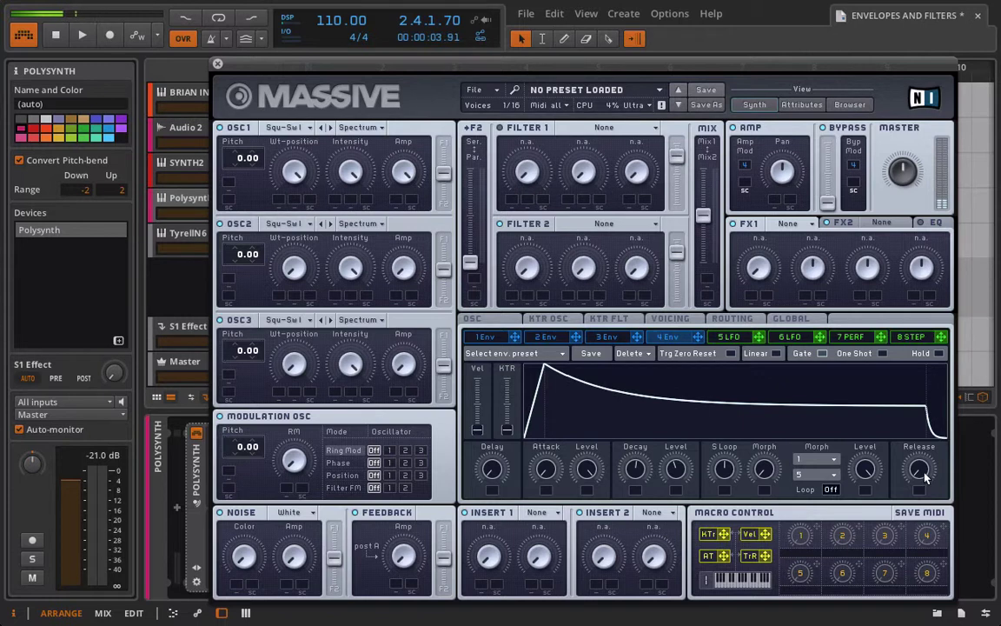
Reshape envelope 4 with a longer release, a medium decay, a decay level of zero and a slightly longer attack
{"action": "left_click_drag", "start_coordinate": [921, 470], "coordinate": [921, 396]}
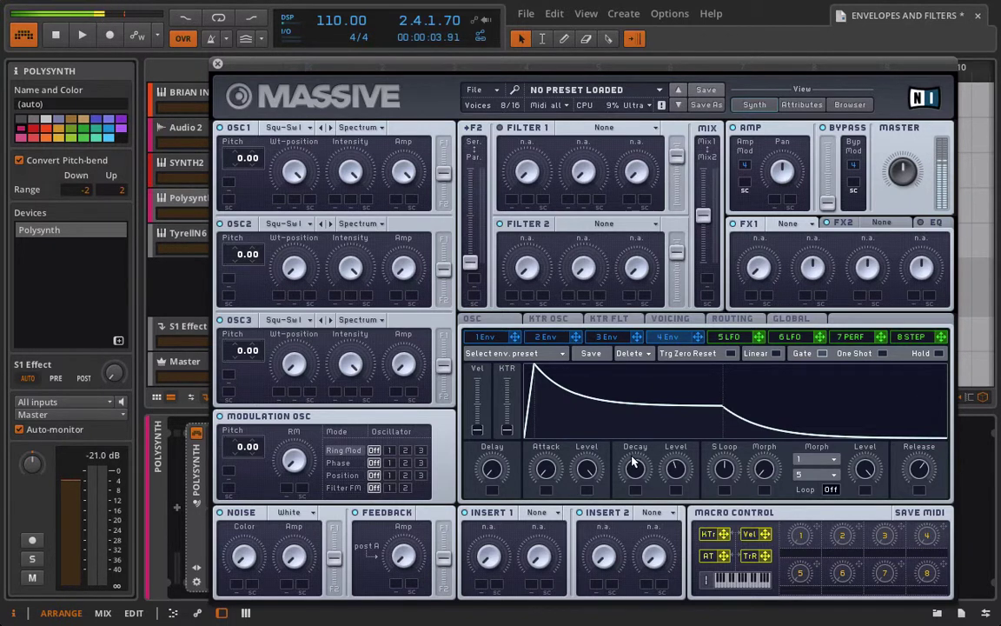
{"action": "left_click_drag", "start_coordinate": [923, 473], "coordinate": [923, 487]}
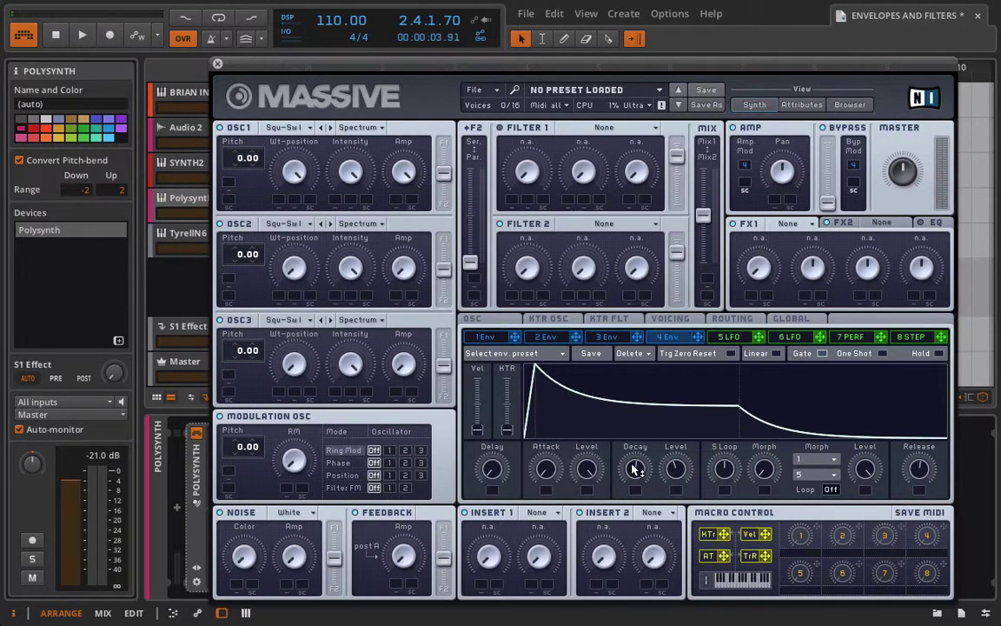
{"action": "left_click_drag", "start_coordinate": [635, 469], "coordinate": [671, 509]}
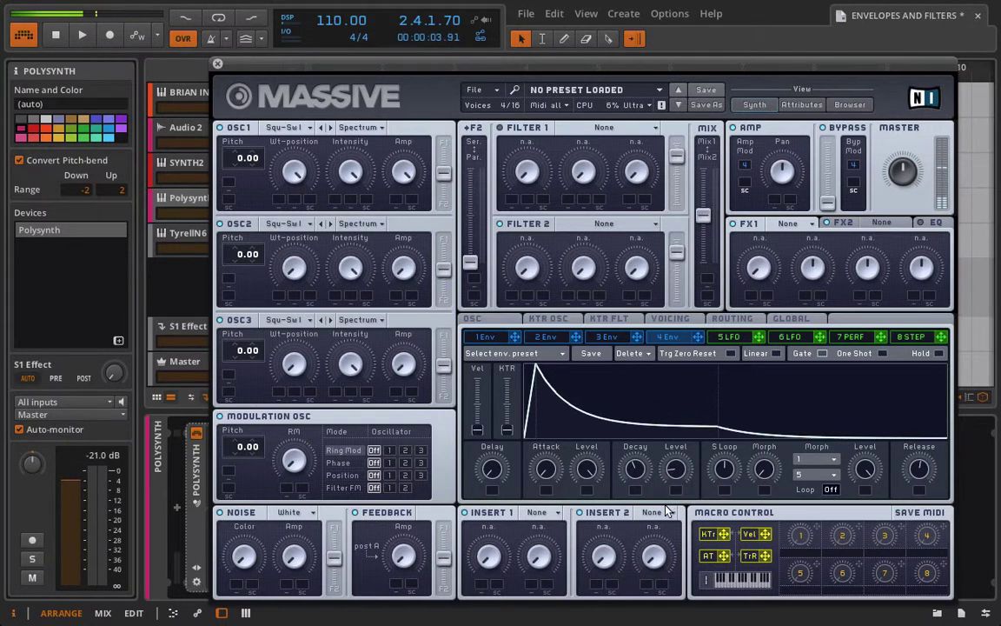
{"action": "left_click_drag", "start_coordinate": [639, 481], "coordinate": [639, 470]}
{"action": "left_click_drag", "start_coordinate": [546, 469], "coordinate": [544, 463]}
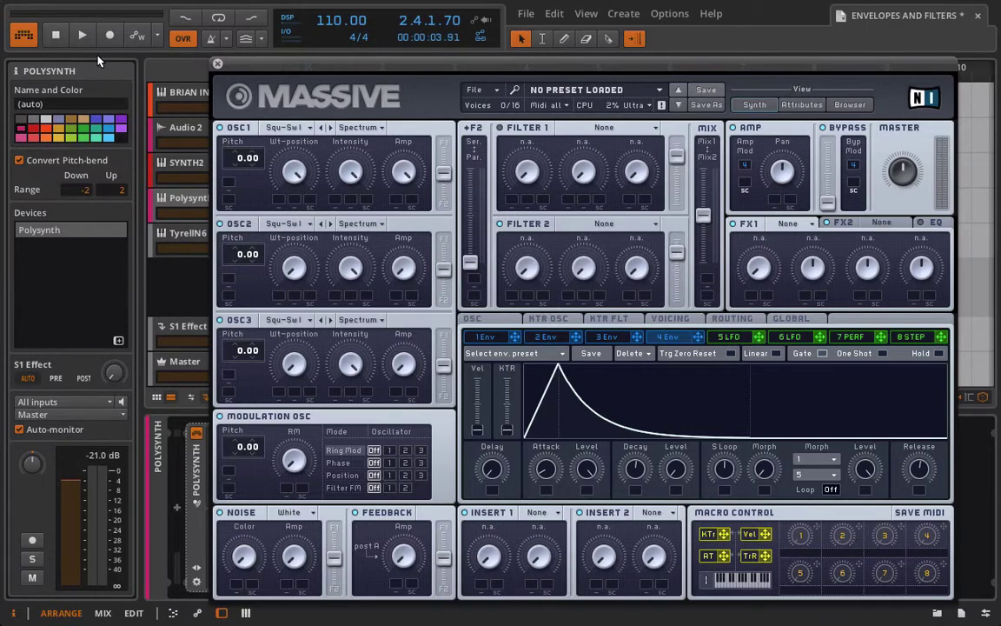
Close Massive, unsolo the SYNTH2 and Audio 2 tracks, and select and record-arm the TyrellN6 V3.0 track
{"action": "left_click", "coordinate": [218, 64]}
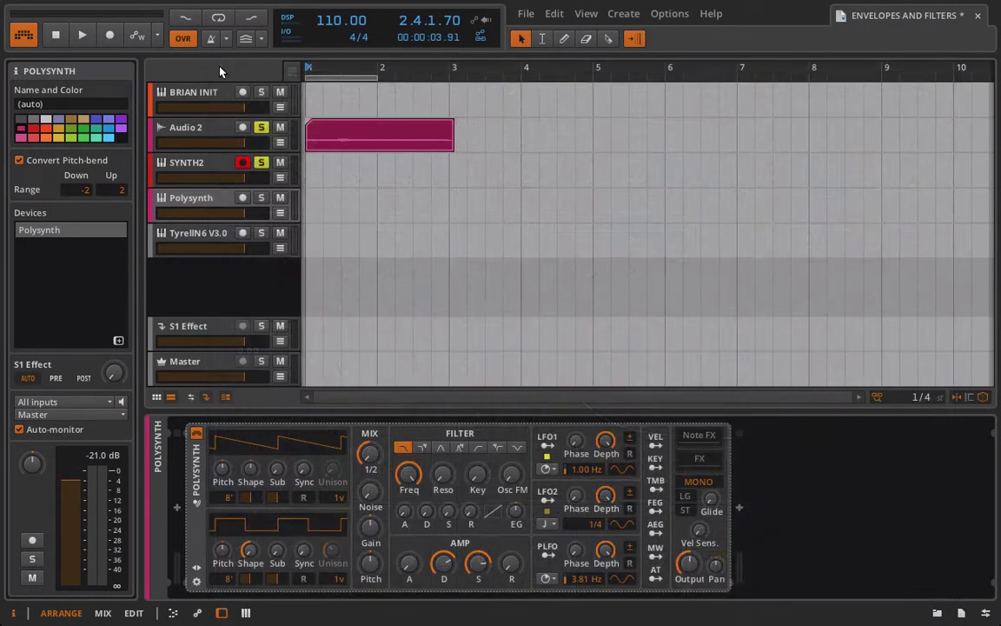
{"action": "left_click", "coordinate": [193, 240]}
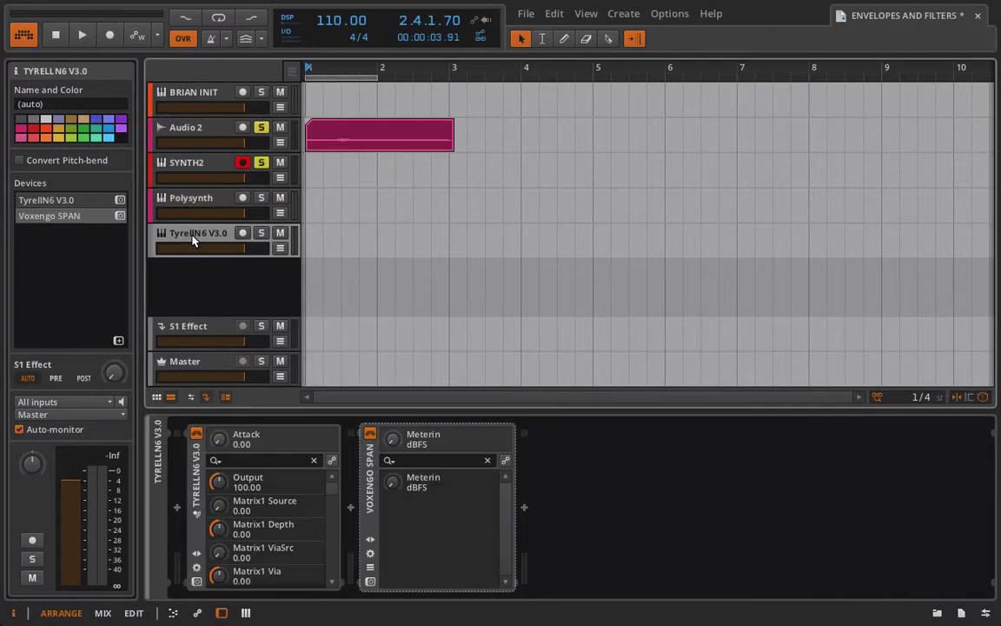
{"action": "left_click", "coordinate": [262, 164]}
{"action": "left_click", "coordinate": [262, 128]}
{"action": "left_click", "coordinate": [242, 233]}
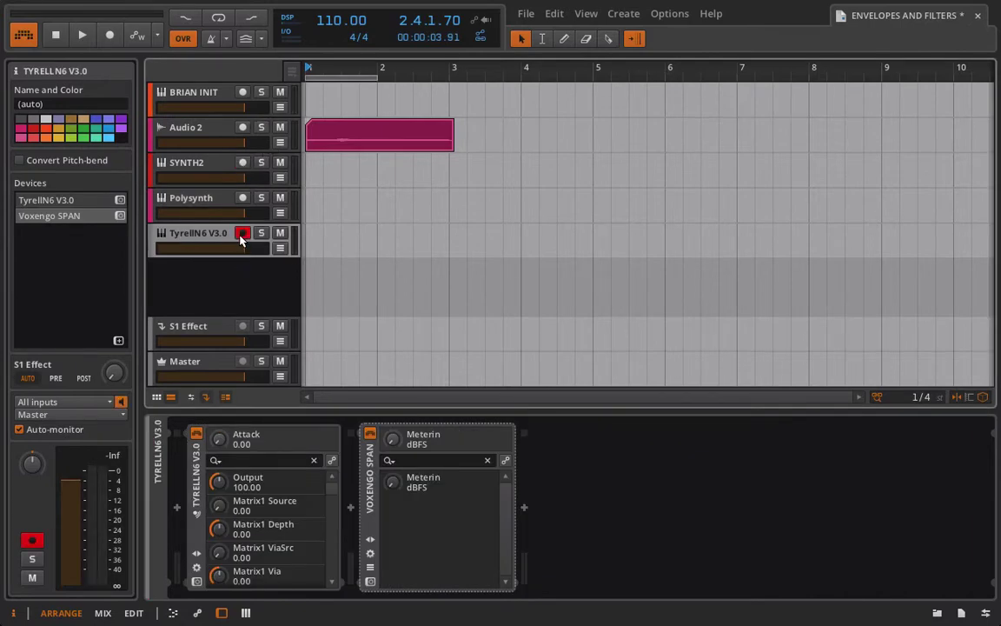
Open the TyrellN6 plug-in window and reposition it so its whole panel is in view
{"action": "left_click", "coordinate": [197, 513]}
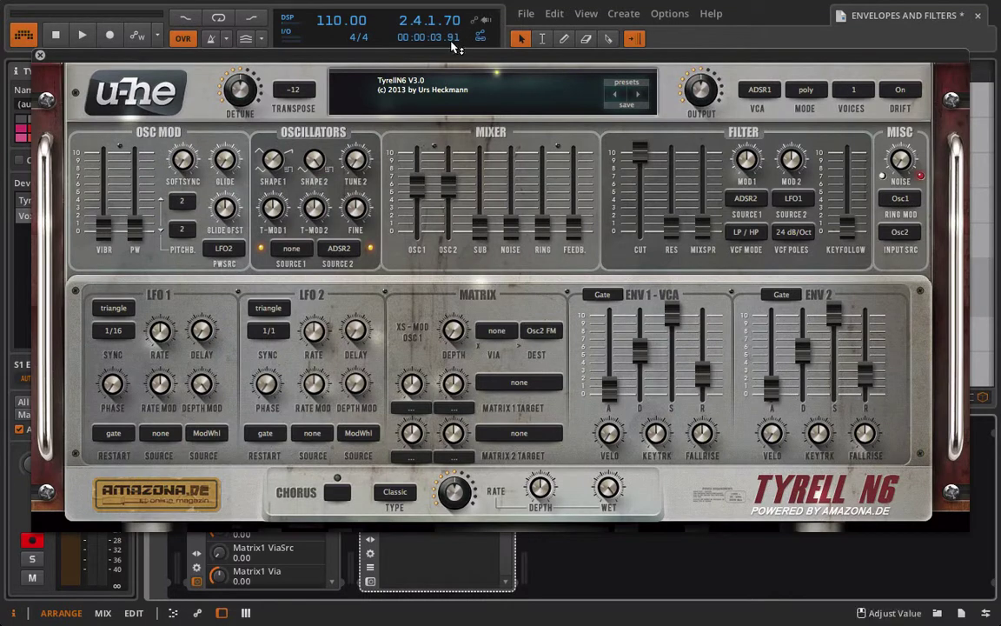
{"action": "left_click_drag", "start_coordinate": [467, 56], "coordinate": [520, 74]}
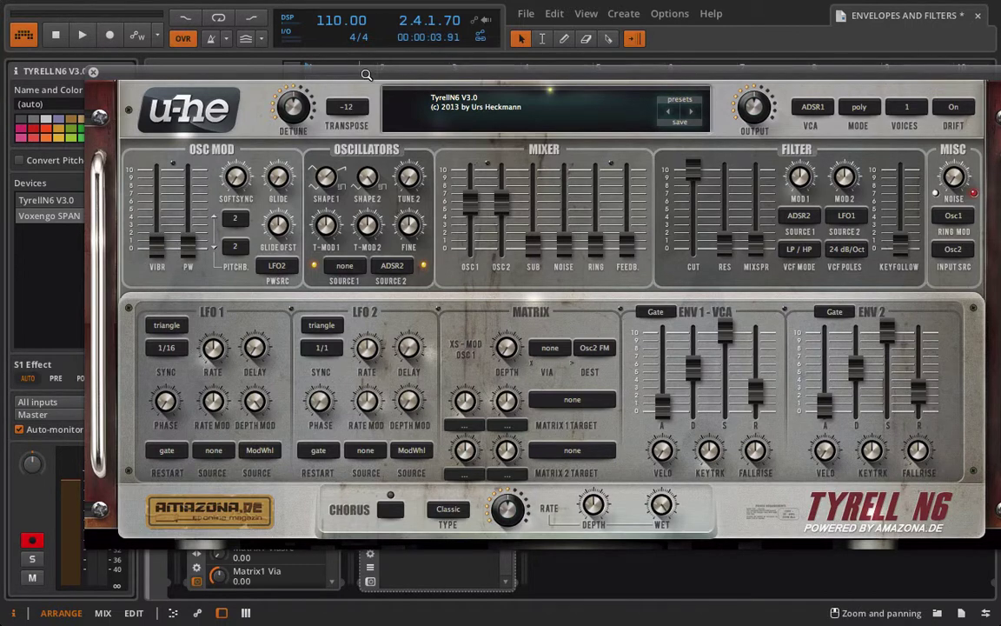
{"action": "left_click_drag", "start_coordinate": [379, 65], "coordinate": [648, 45]}
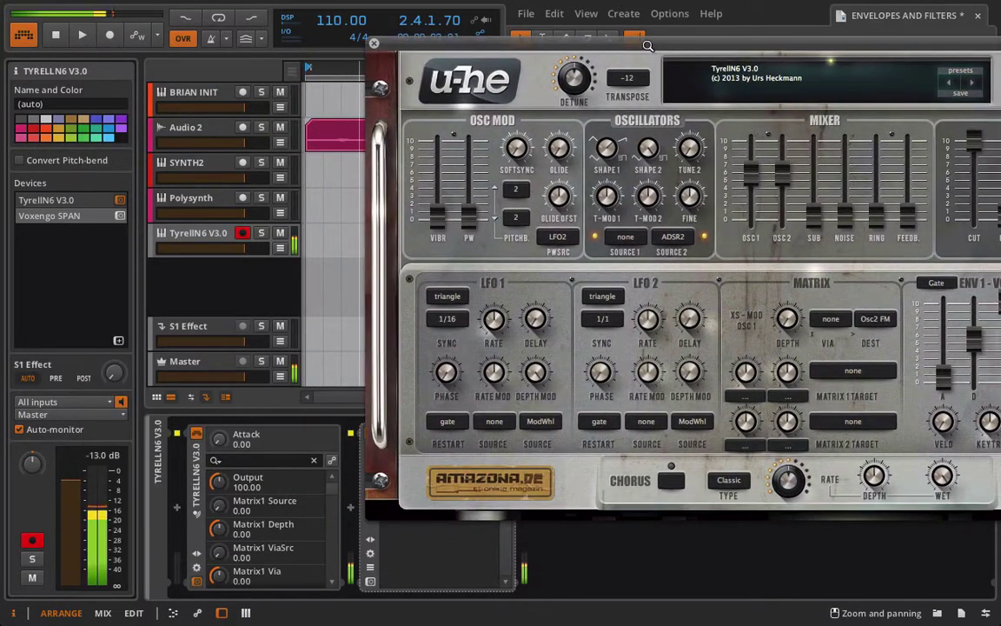
{"action": "left_click_drag", "start_coordinate": [568, 43], "coordinate": [354, 45]}
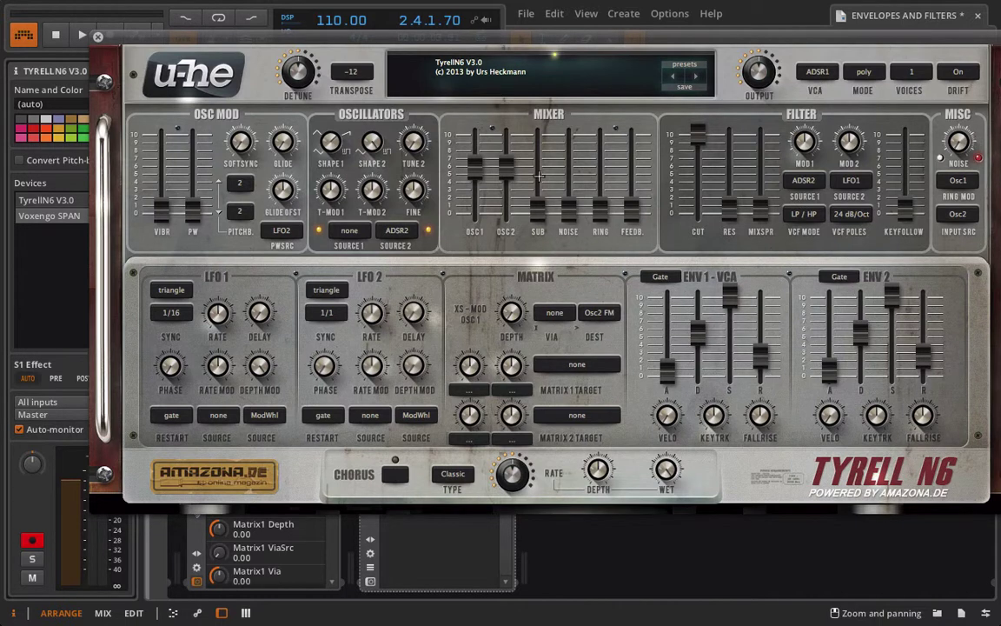
Silence oscillator 2 in the TyrellN6 mixer by setting its volume to -100, and fine-tune oscillator 1's volume slightly upward
{"action": "left_click_drag", "start_coordinate": [506, 162], "coordinate": [498, 561]}
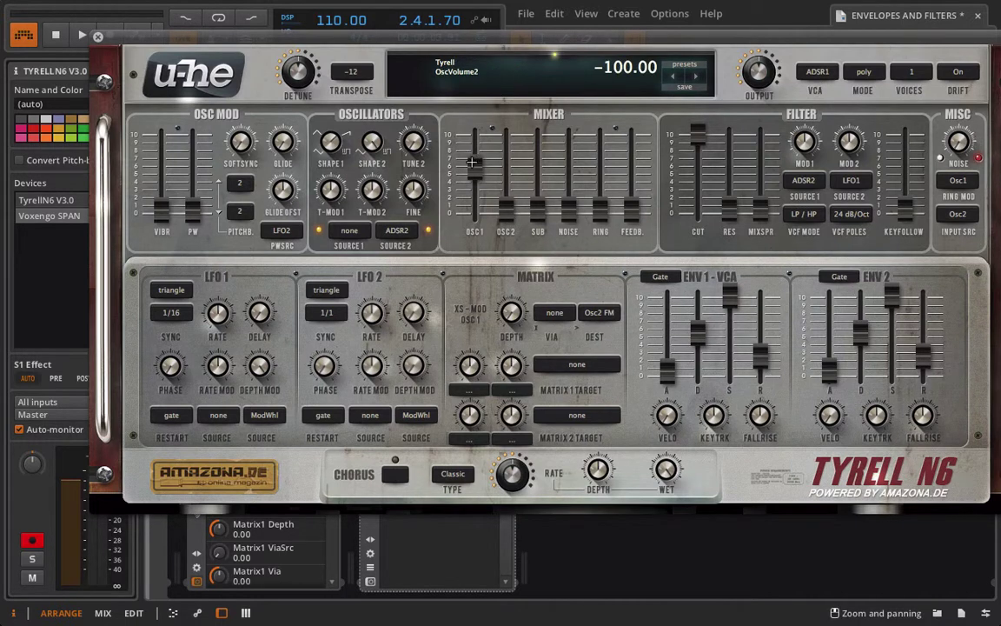
{"action": "mouse_move", "coordinate": [472, 163]}
{"action": "left_mouse_down"}
{"action": "mouse_move", "coordinate": [472, 145]}
{"action": "mouse_move", "coordinate": [470, 154]}
{"action": "left_mouse_up"}
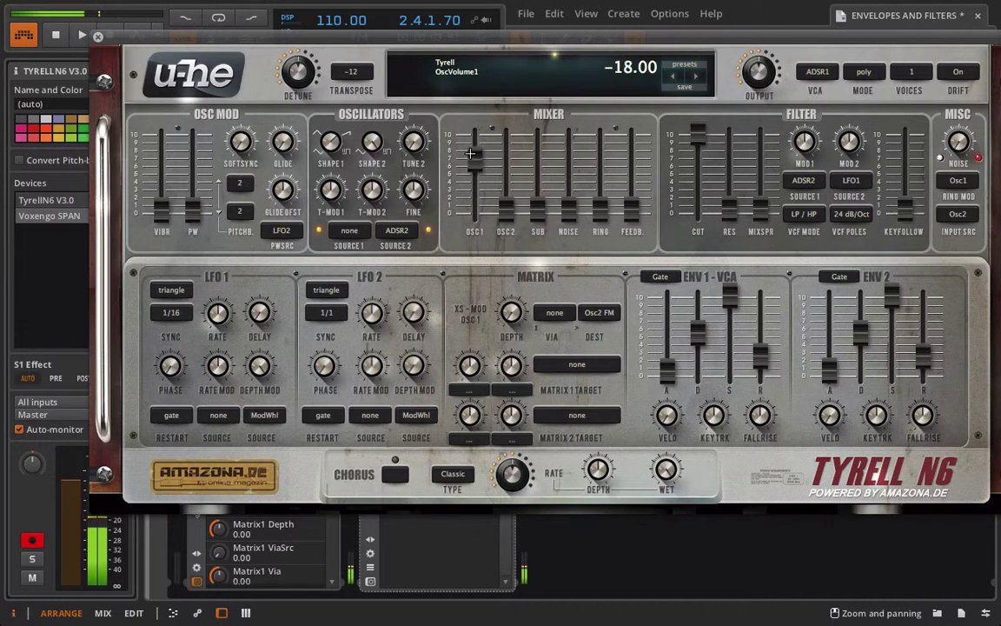
{"action": "scroll", "coordinate": [470, 155], "scroll_direction": "down", "scroll_amount": 6}
{"action": "scroll", "coordinate": [470, 157], "scroll_direction": "up", "scroll_amount": 3}
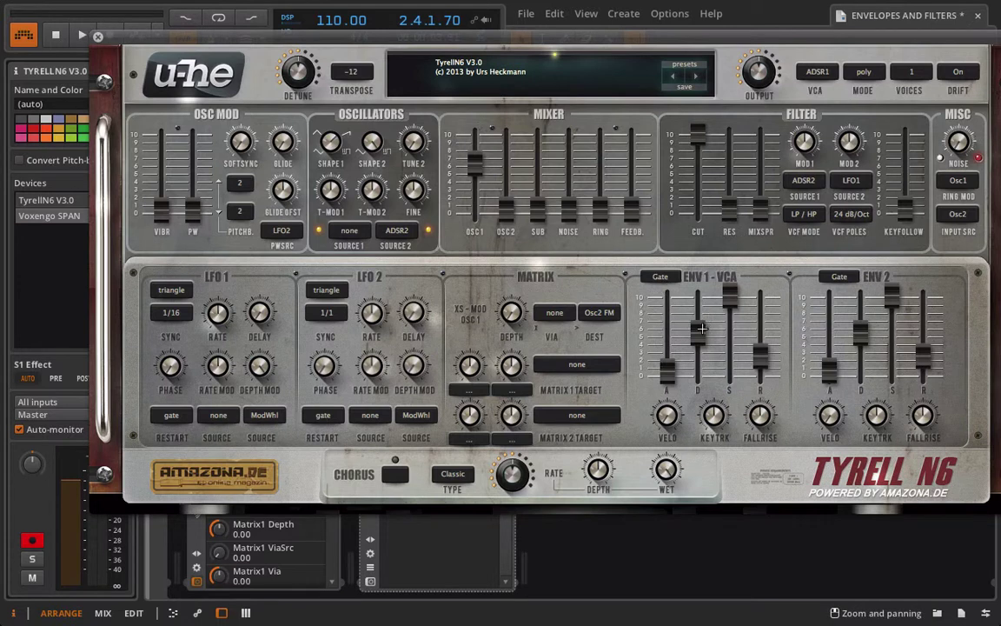
Set ENV 1's decay to 0.00, and try its release at minimum before raising it to 60.50
{"action": "left_click_drag", "start_coordinate": [700, 331], "coordinate": [700, 374]}
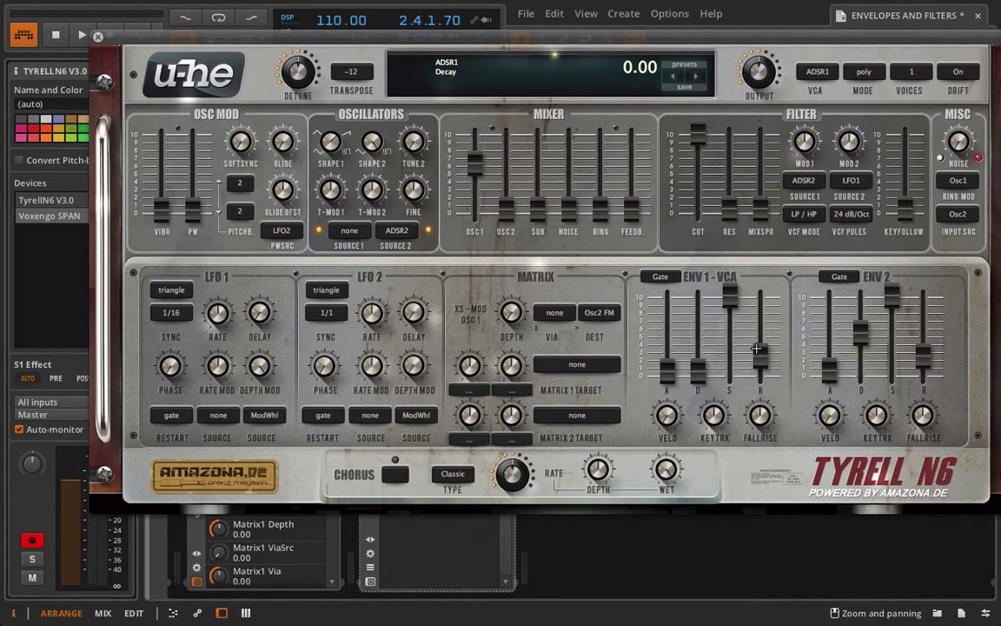
{"action": "left_click_drag", "start_coordinate": [758, 349], "coordinate": [758, 382]}
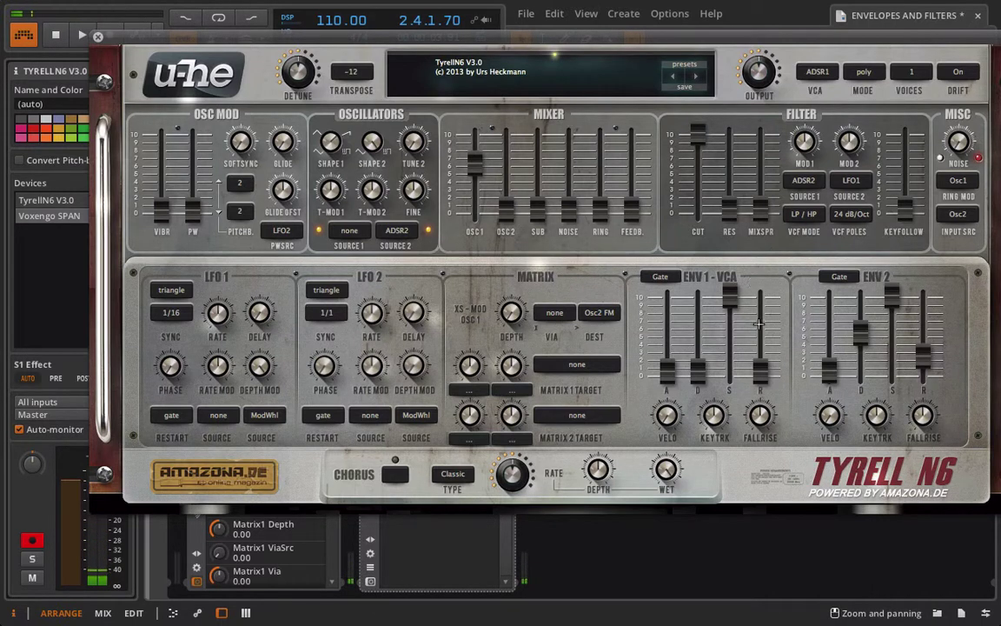
{"action": "left_click_drag", "start_coordinate": [760, 372], "coordinate": [753, 272]}
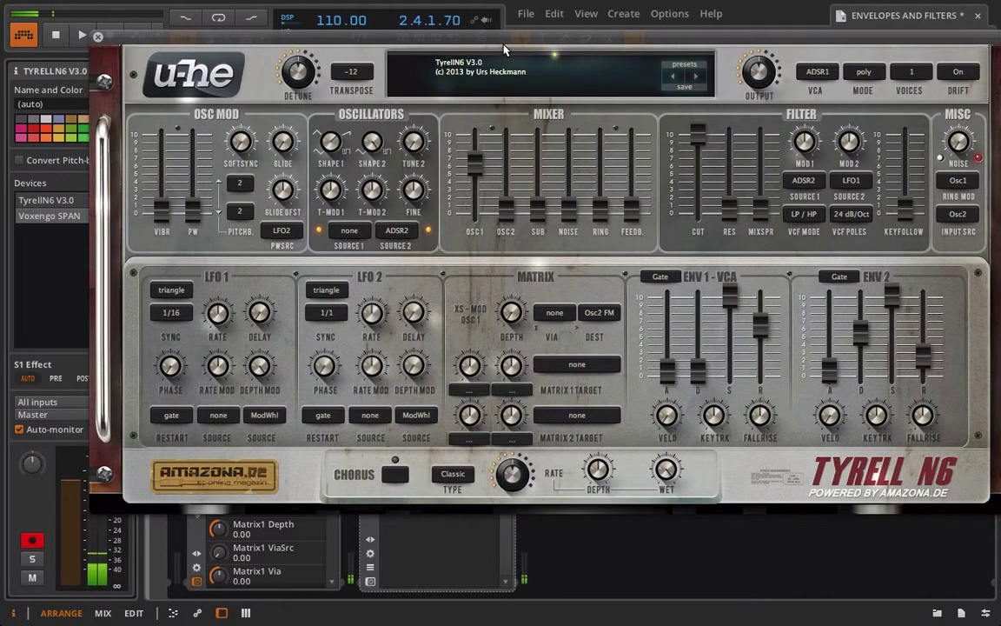
Move the TyrellN6 window down to reveal the arrangement, bring it back, and try the Detune control
{"action": "left_click_drag", "start_coordinate": [505, 50], "coordinate": [531, 474]}
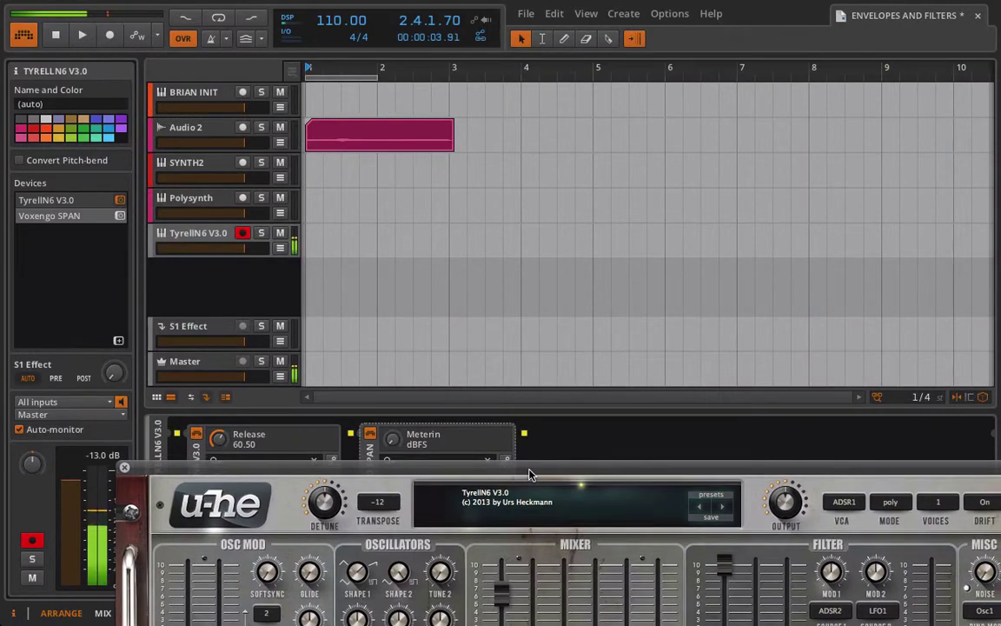
{"action": "left_click_drag", "start_coordinate": [531, 474], "coordinate": [390, 24]}
{"action": "left_click", "coordinate": [298, 61]}
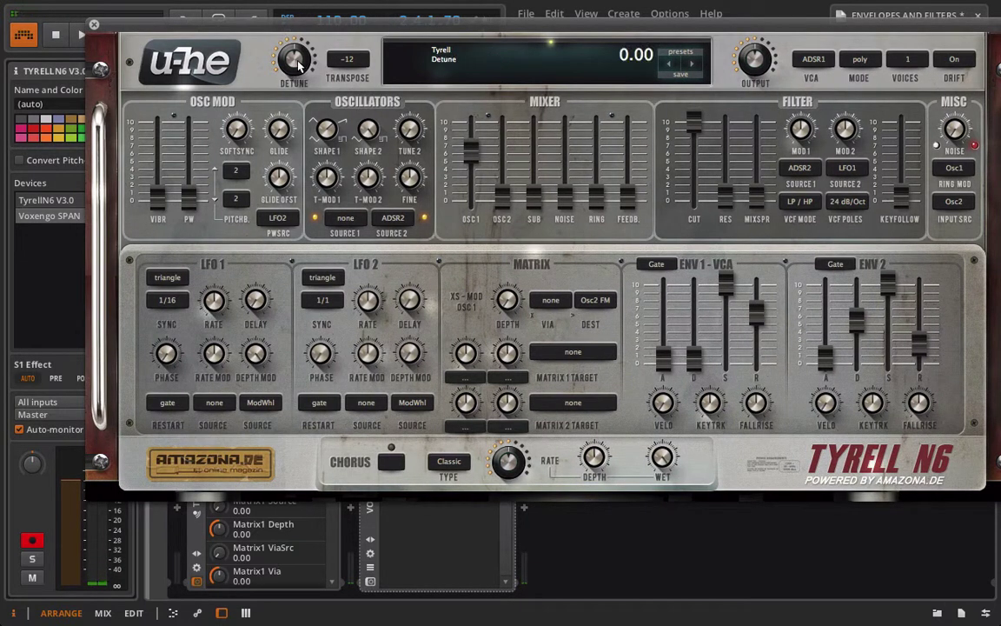
{"action": "left_click_drag", "start_coordinate": [299, 64], "coordinate": [294, 96]}
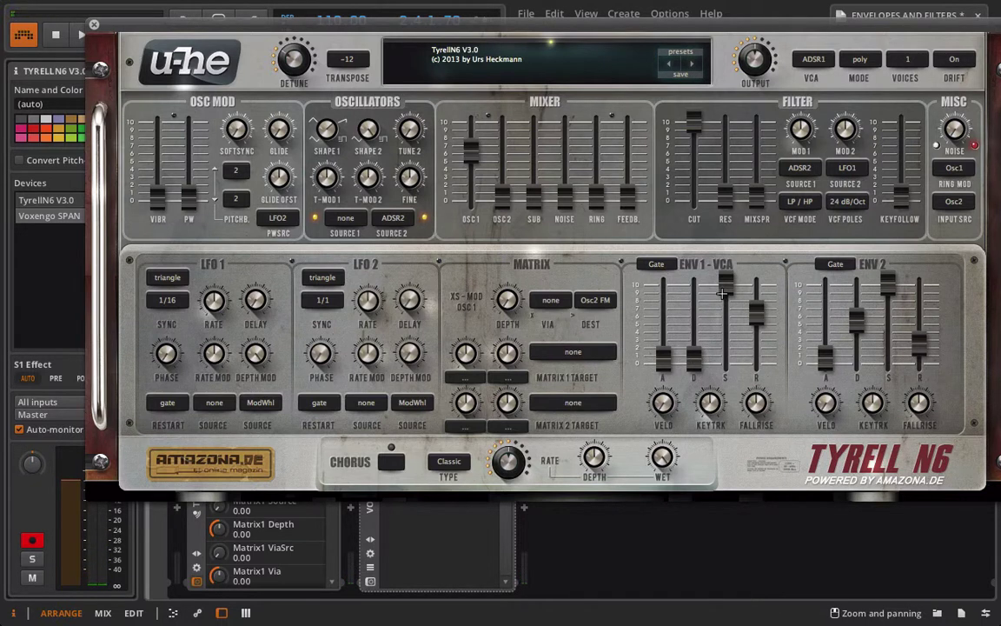
Raise ENV 1's attack, decay and release in TyrellN6, and lower its sustain to 46.00
{"action": "left_click_drag", "start_coordinate": [726, 282], "coordinate": [693, 305]}
{"action": "left_click_drag", "start_coordinate": [663, 354], "coordinate": [663, 319]}
{"action": "left_click_drag", "start_coordinate": [755, 312], "coordinate": [726, 325]}
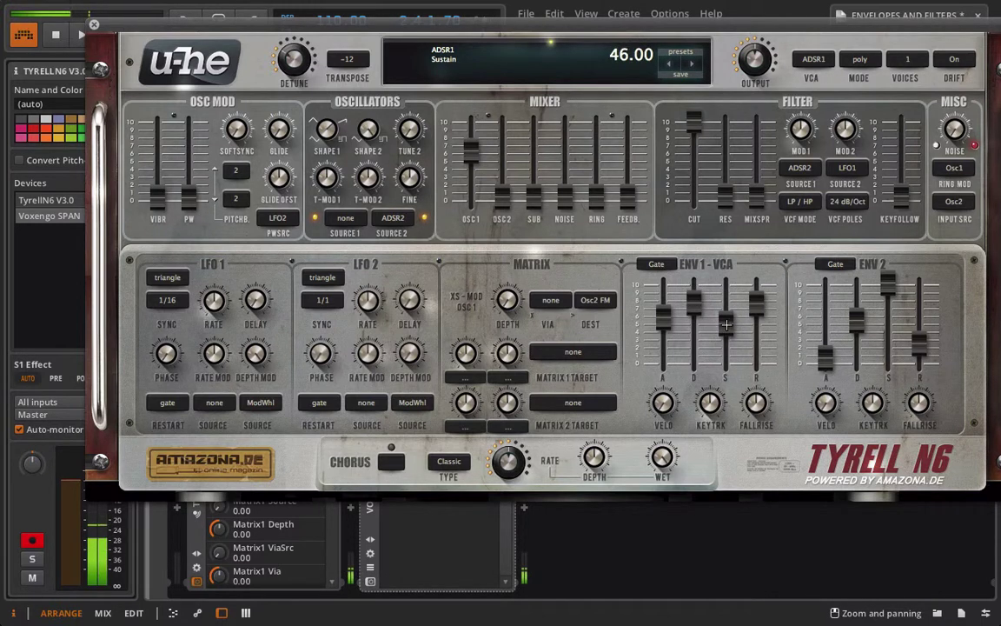